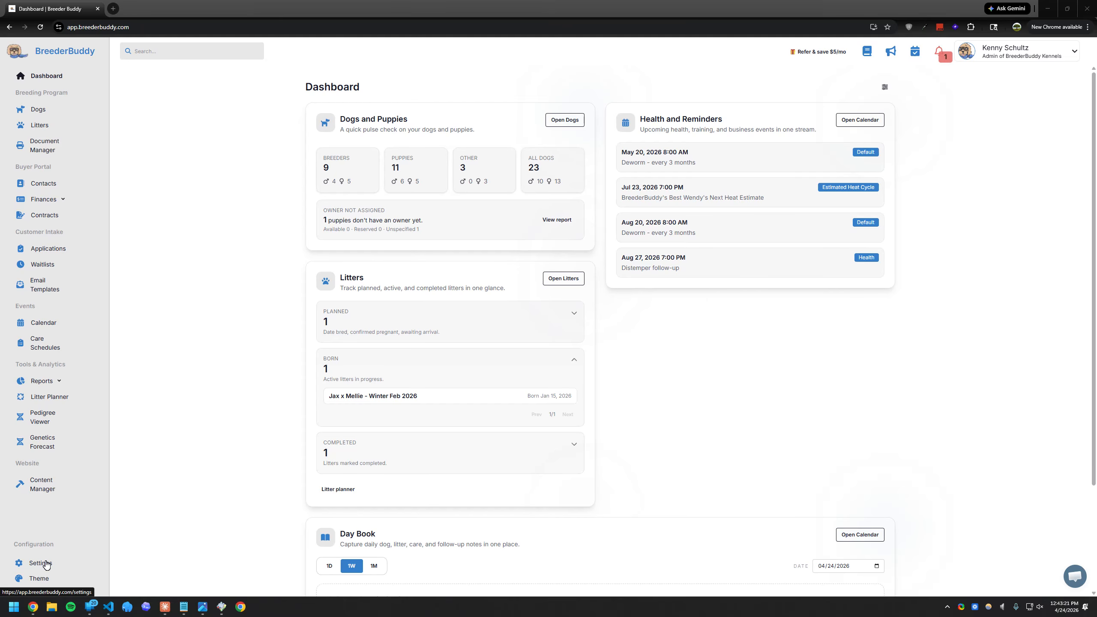
Open the Stripe payment processing settings and review the account link and its dashboard access
left_click(45, 563)
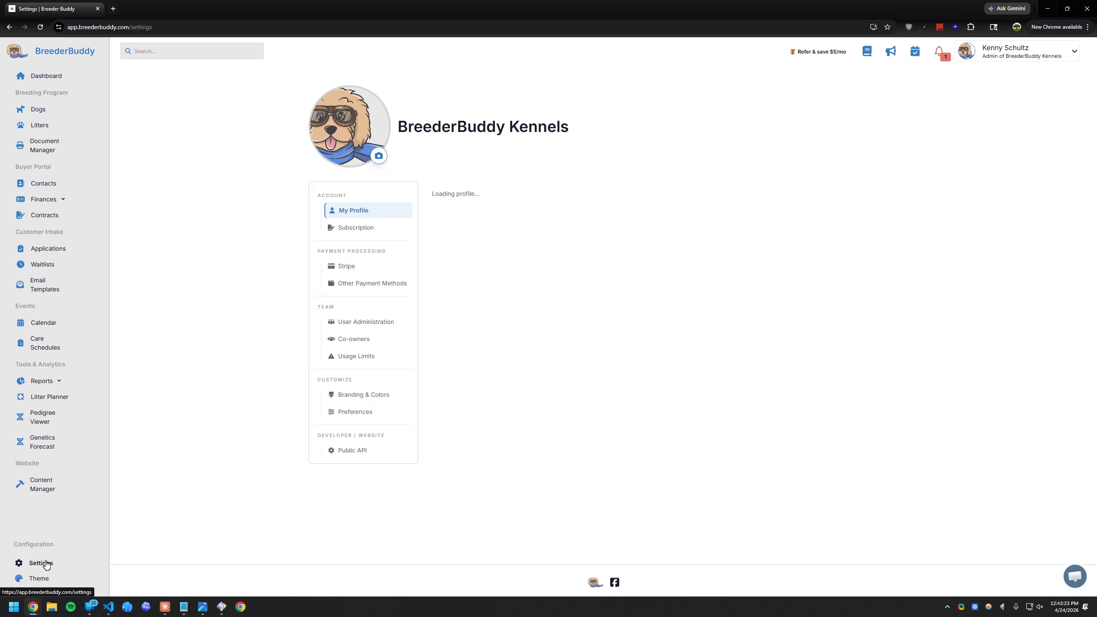
left_click(354, 269)
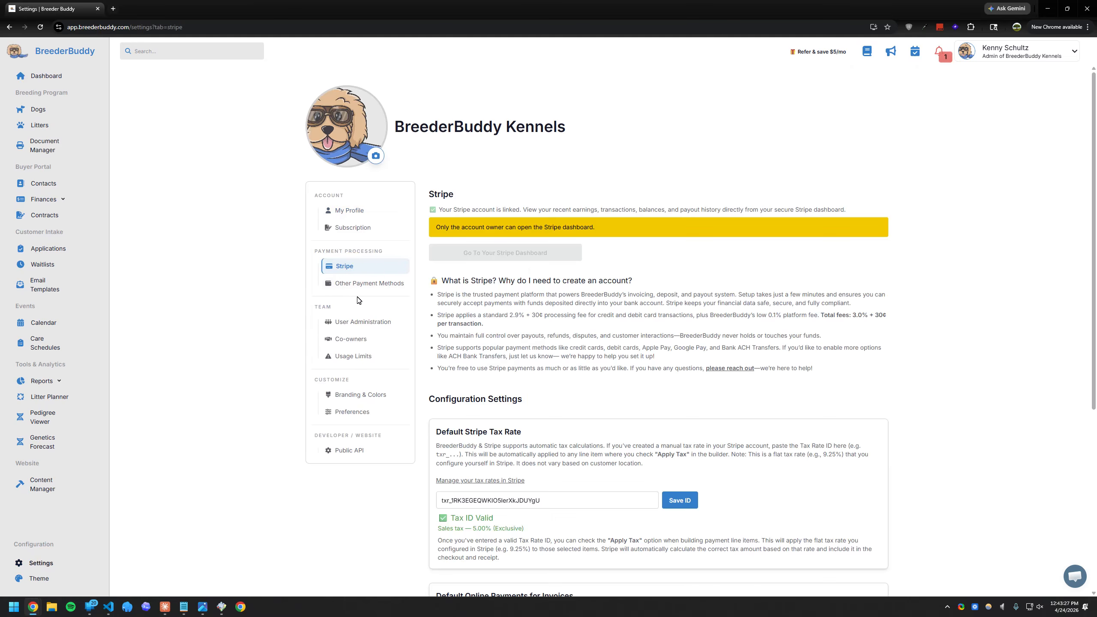
left_click_drag(441, 205, 504, 239)
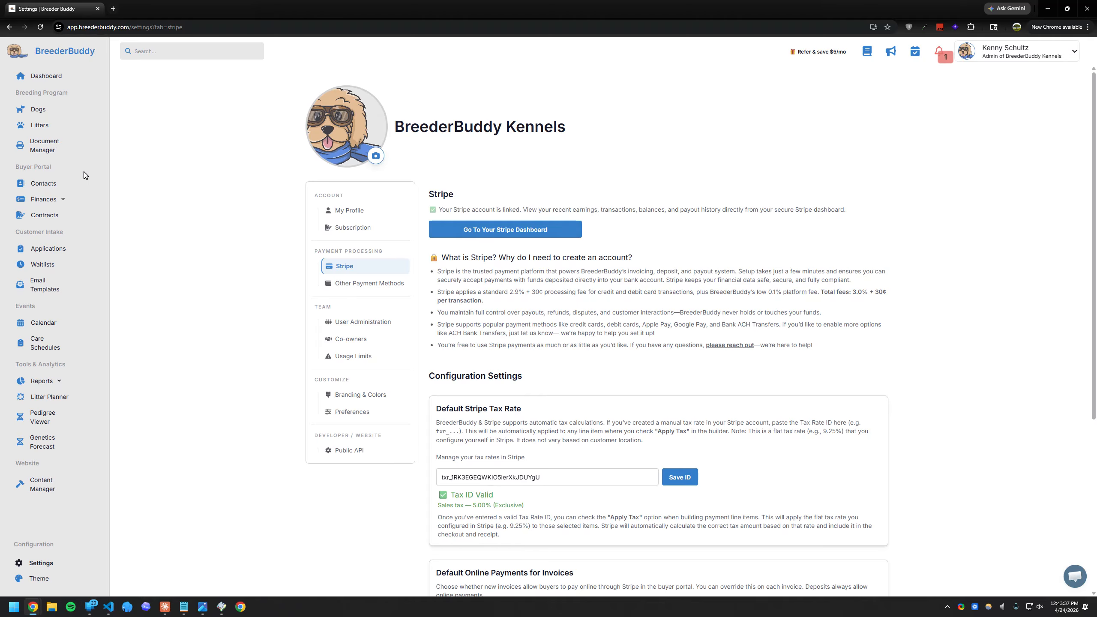
Go to the invoices list under Finances, check the income totals, and start a new invoice
left_click(59, 201)
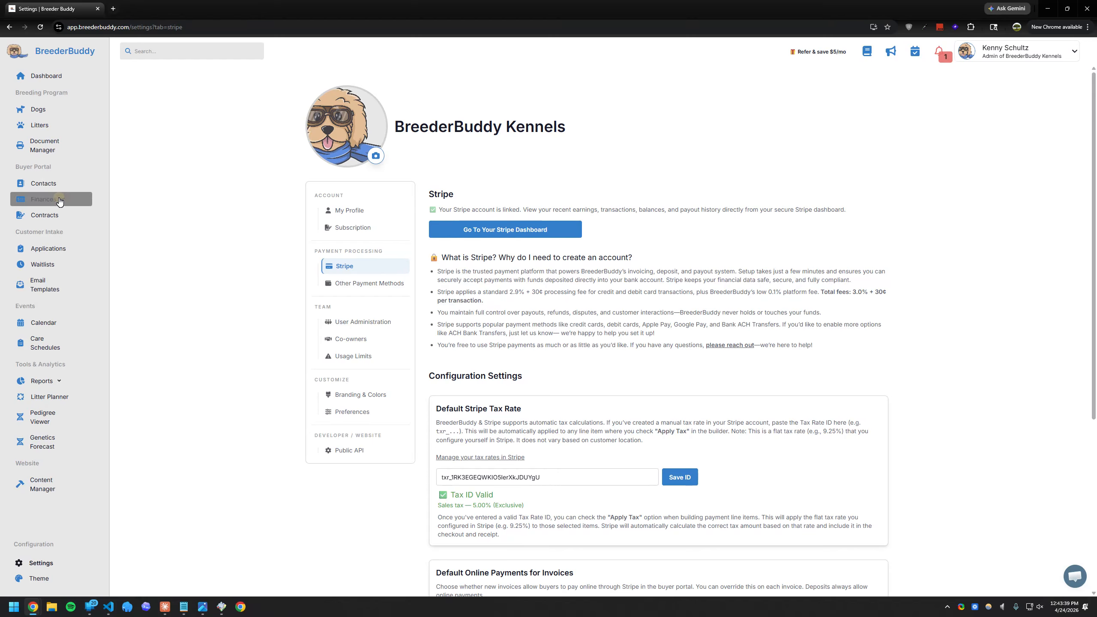
left_click(54, 216)
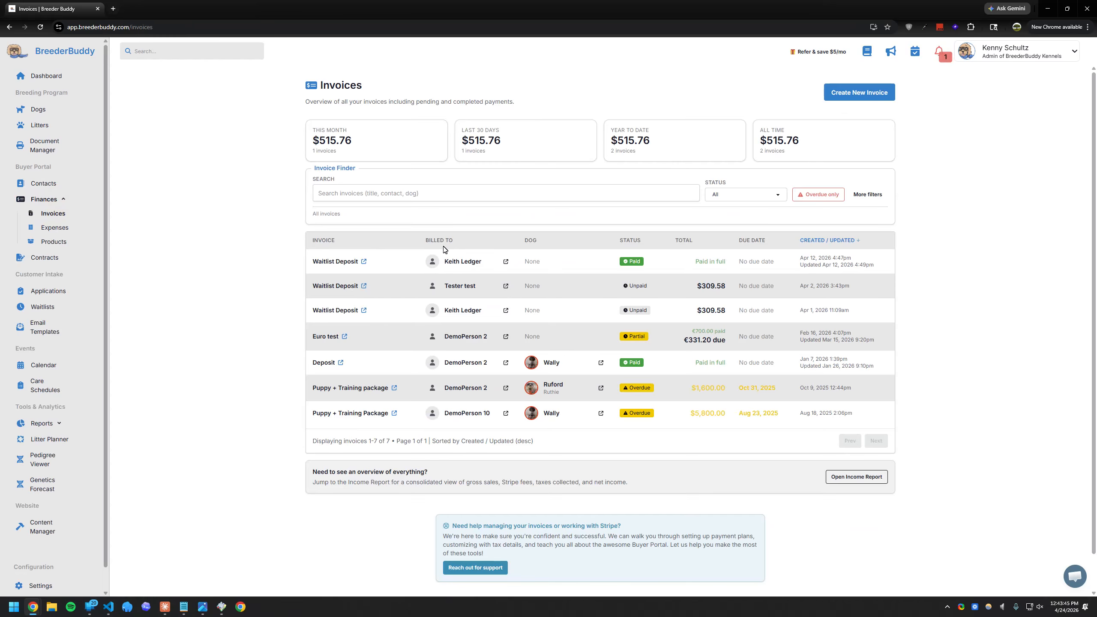
left_click_drag(391, 150, 326, 140)
left_click(496, 139)
left_click(859, 96)
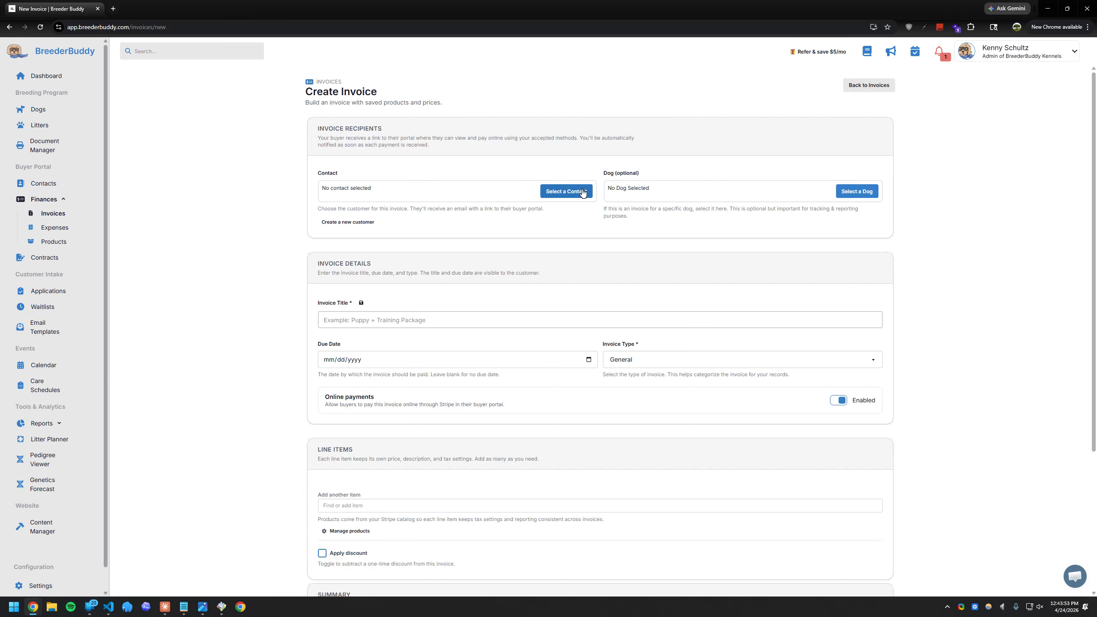
Look over the blank invoice form and choose the existing customer as the invoice's contact
scroll(700, 255, "down", 4)
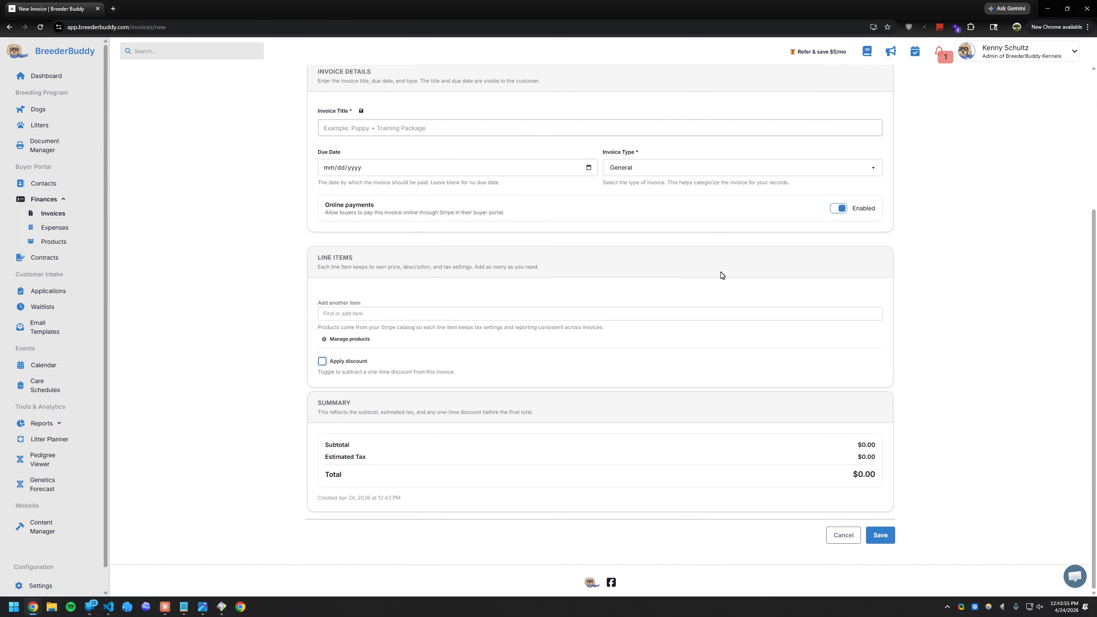
scroll(720, 274, "up", 5)
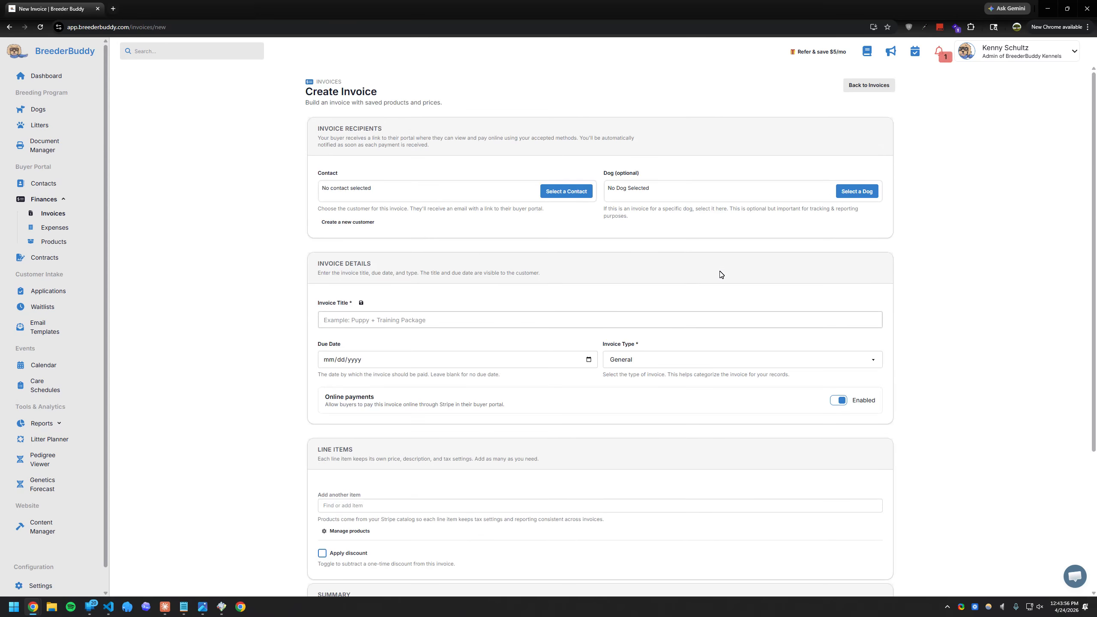
left_click(567, 193)
left_click(832, 390)
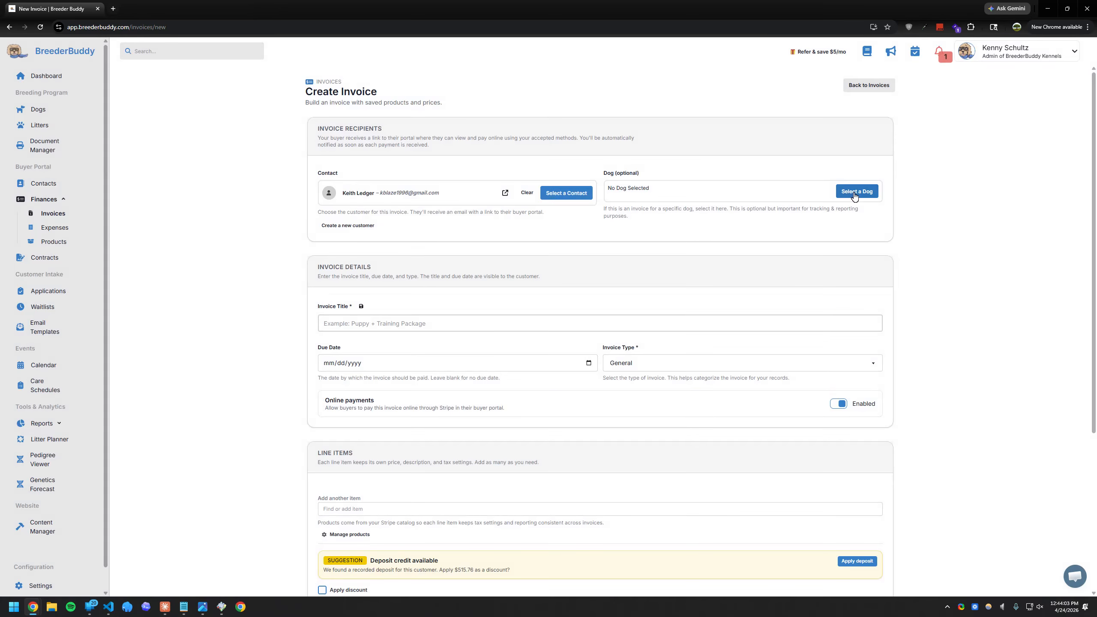
Turn off the owned-dogs filter and assign the dog Kallie to the invoice, declining the owner update
left_click(855, 194)
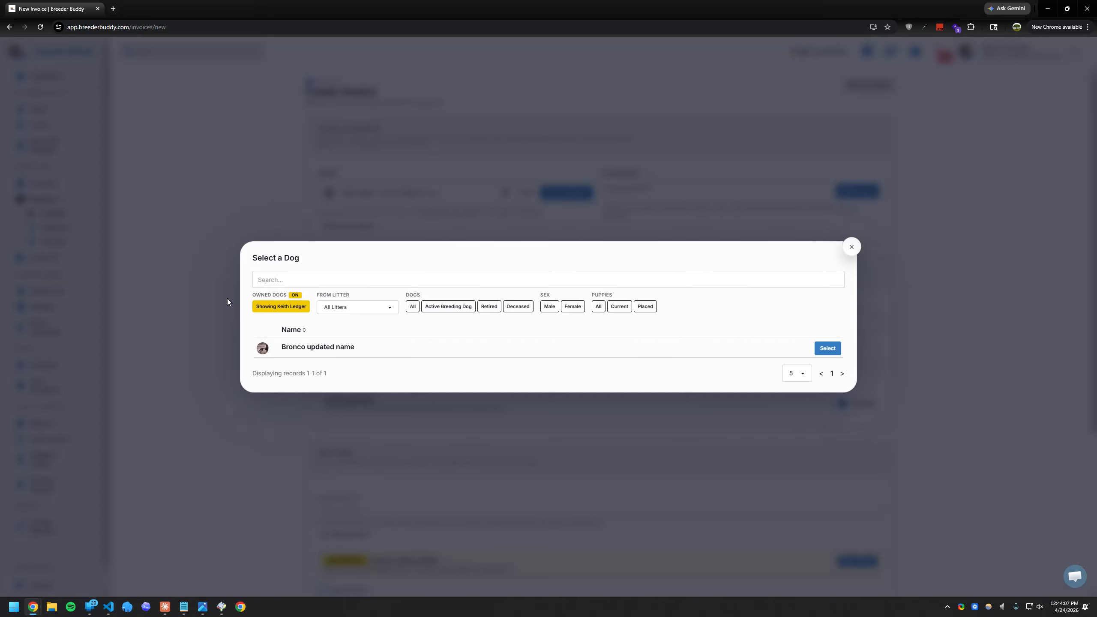
left_click(281, 307)
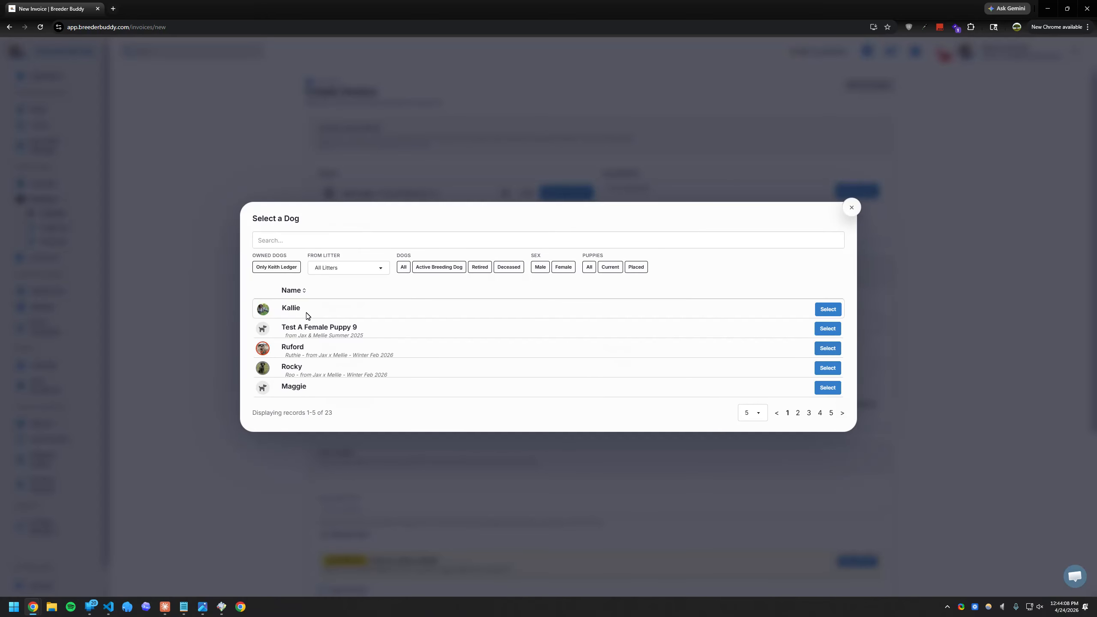
left_click(827, 312)
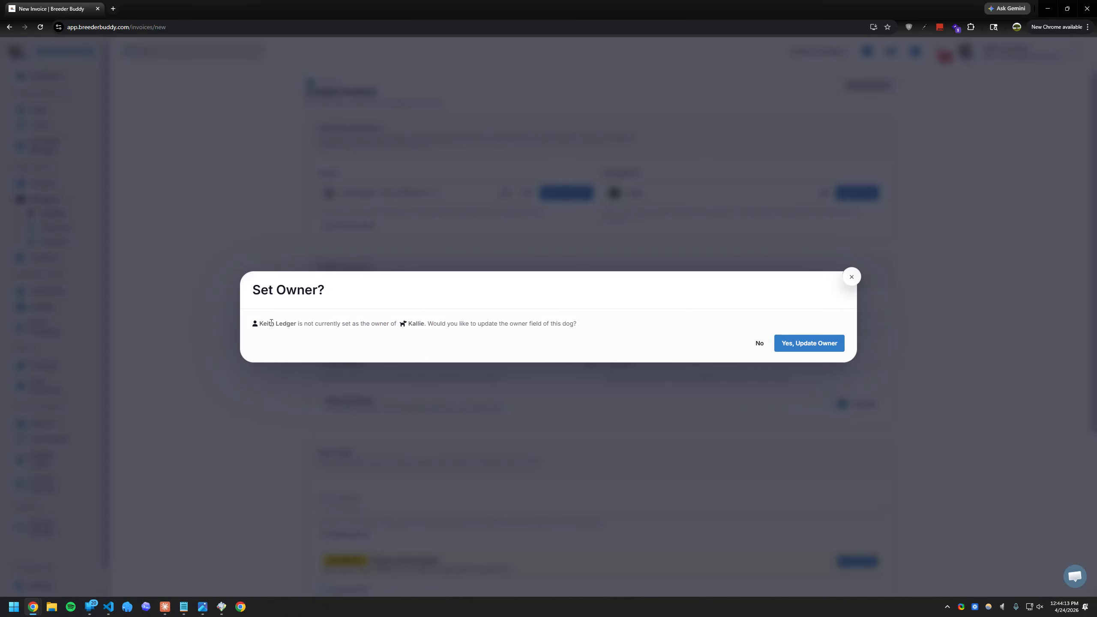
left_click_drag(259, 323, 430, 331)
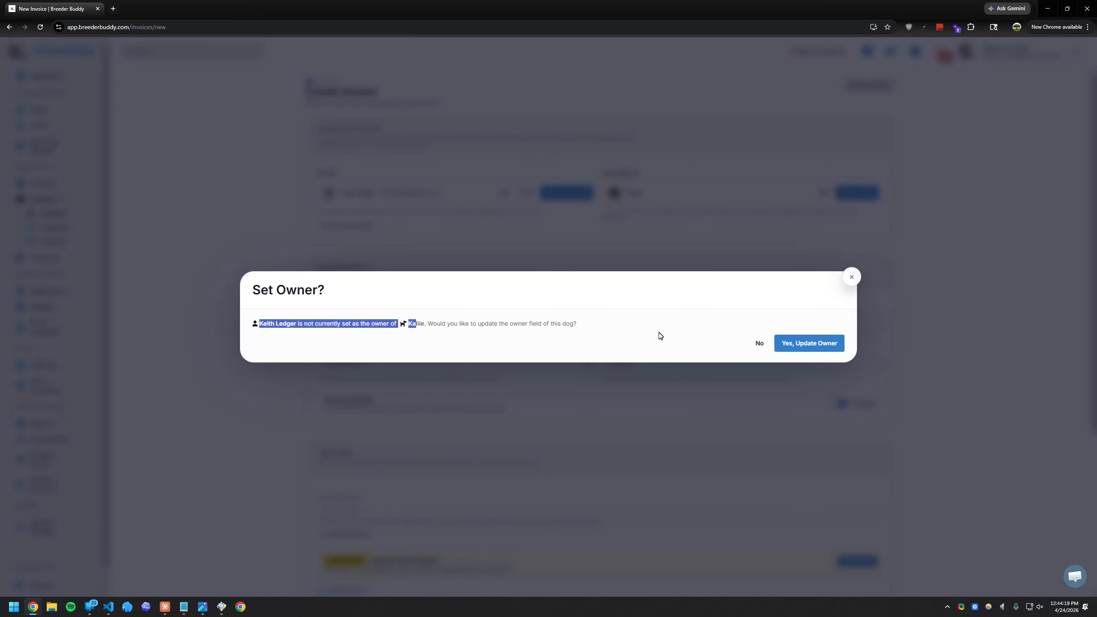
left_click_drag(579, 324, 426, 324)
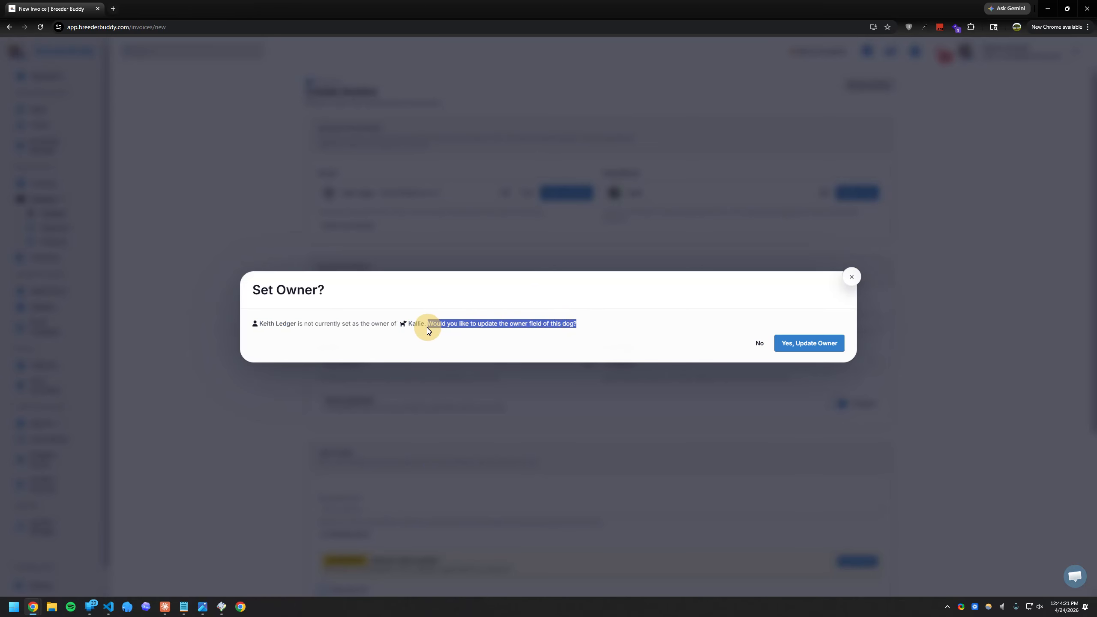
left_click(429, 323)
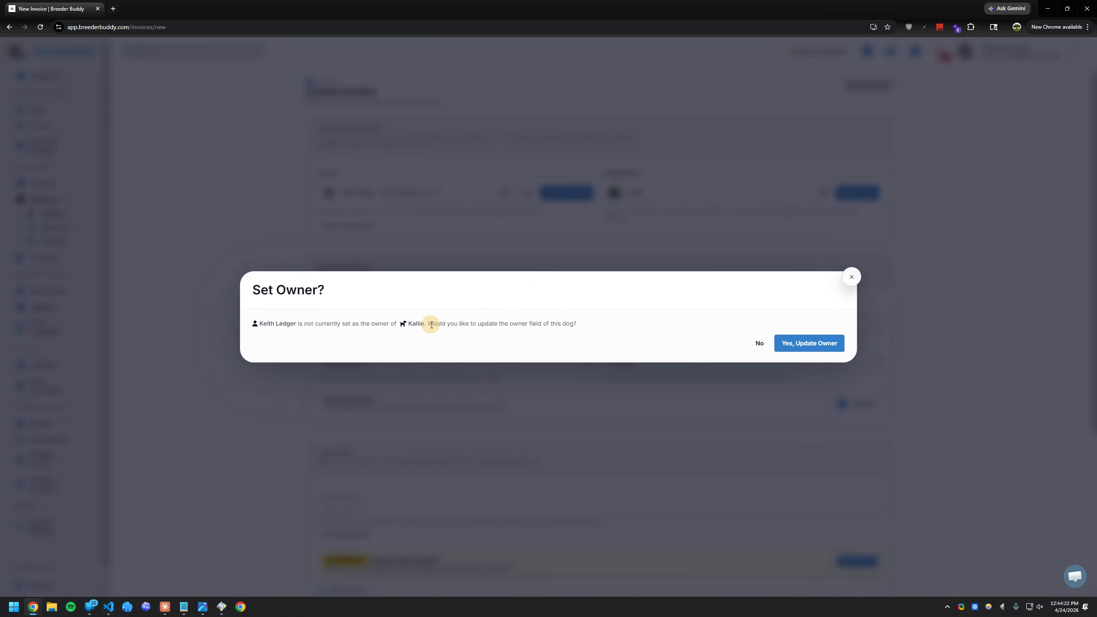
left_click(759, 345)
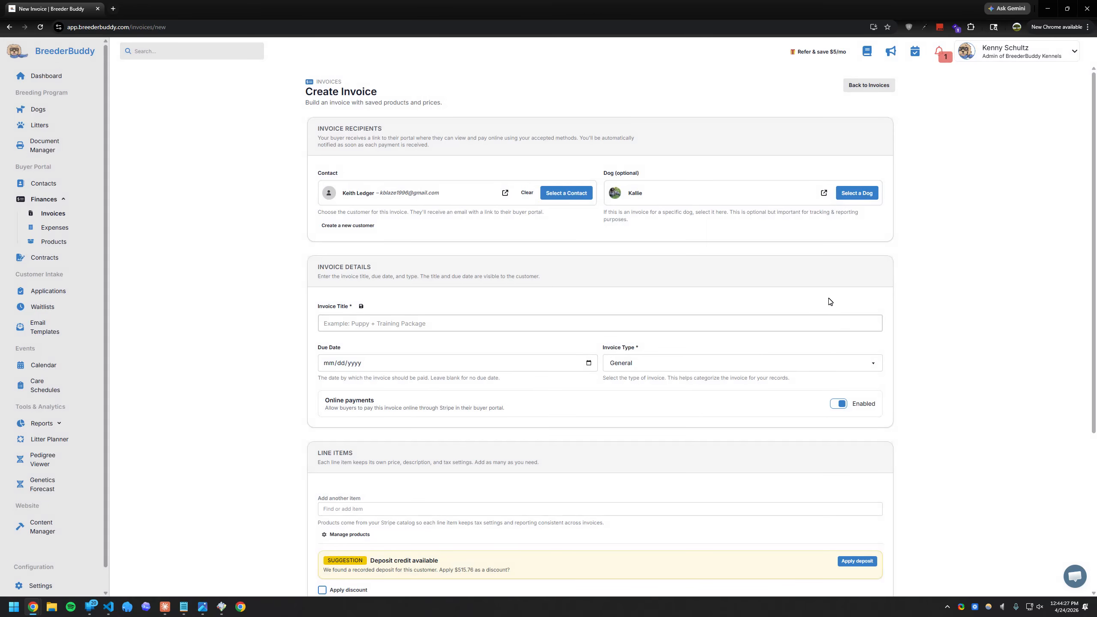
Title the invoice "Puppy go home" and keep its invoice type as General
scroll(814, 285, "down", 1)
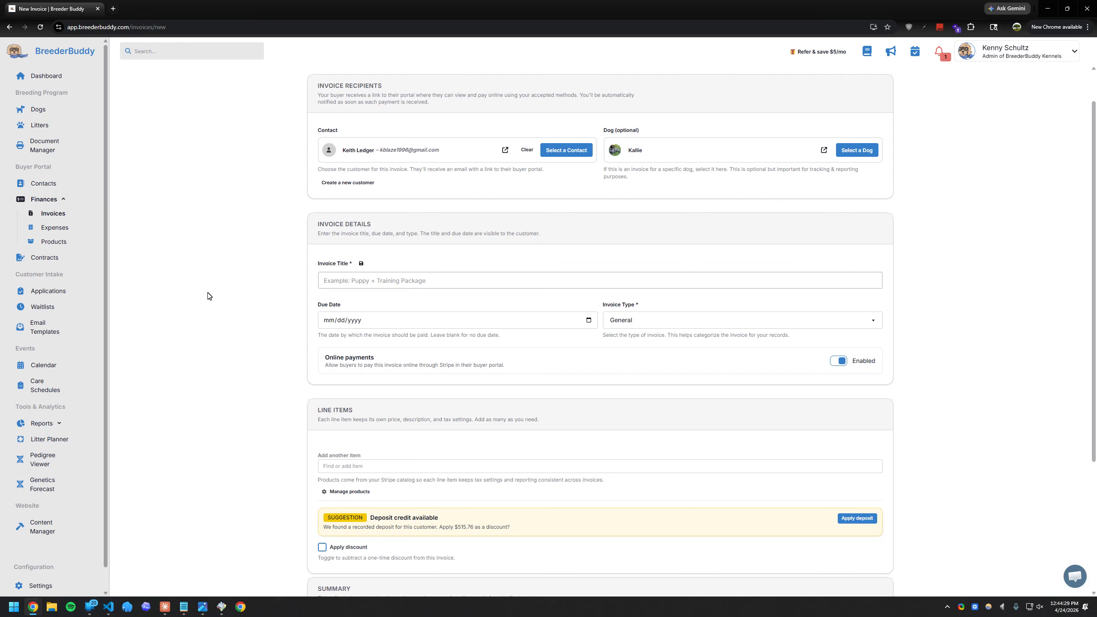
left_click(382, 282)
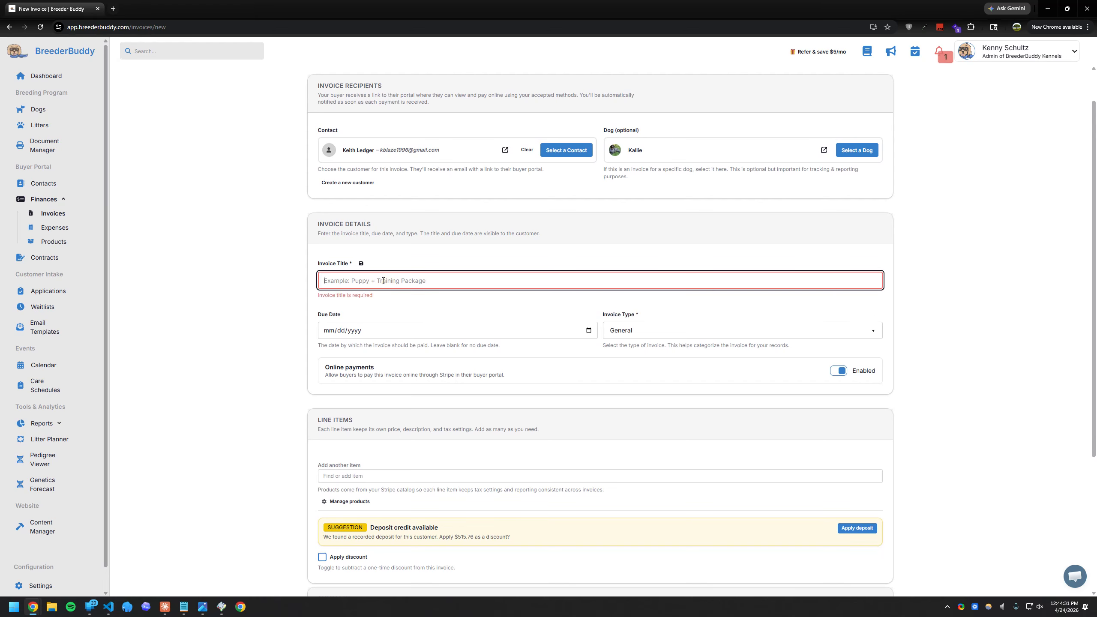
type("Puppy go h")
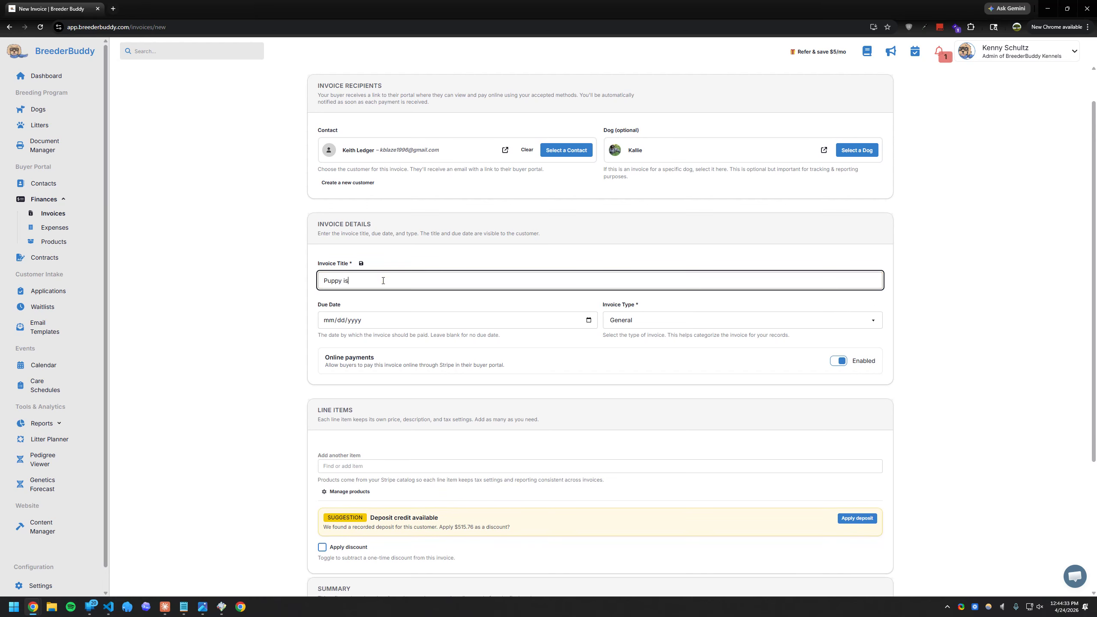
type("ome")
left_click(623, 325)
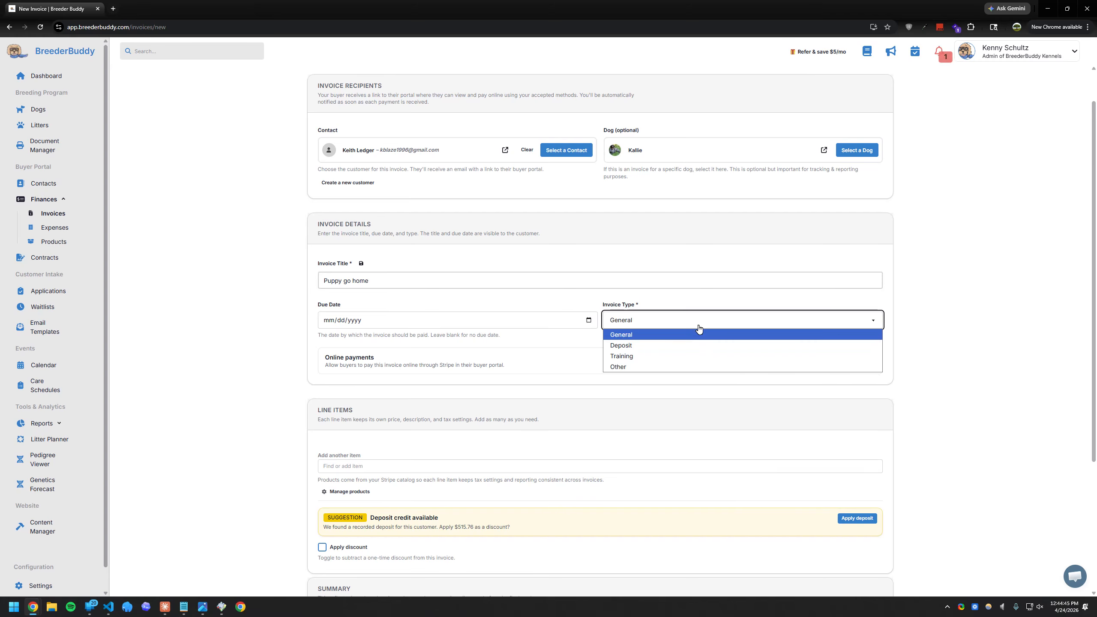
left_click(641, 338)
Add the saved $2000.00 product "Dog" to the invoice as a line item
scroll(622, 345, "down", 4)
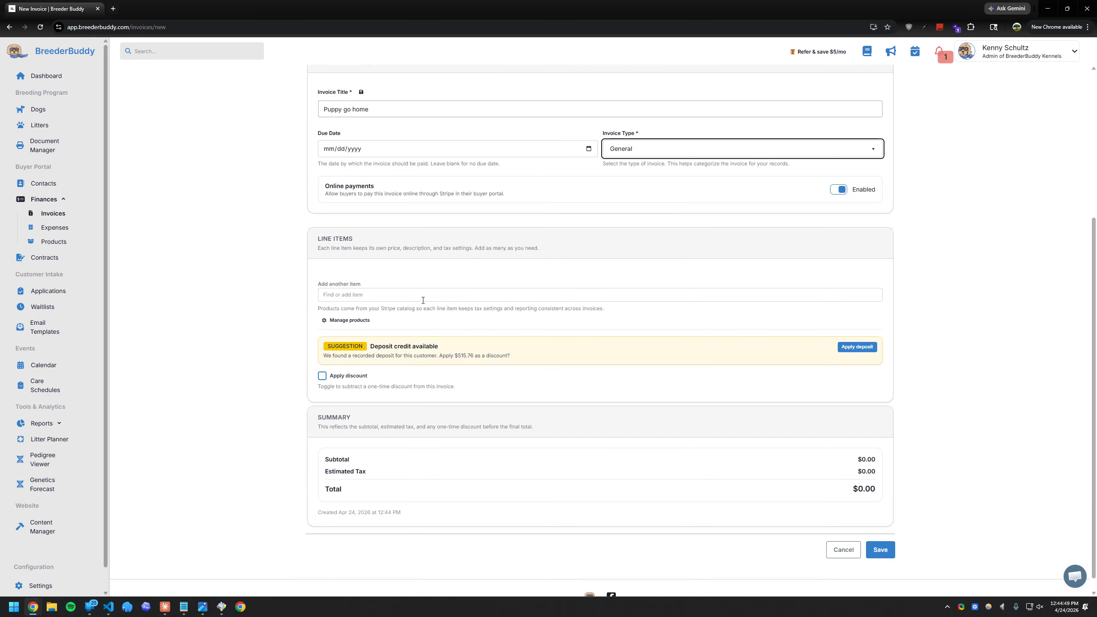
left_click(421, 295)
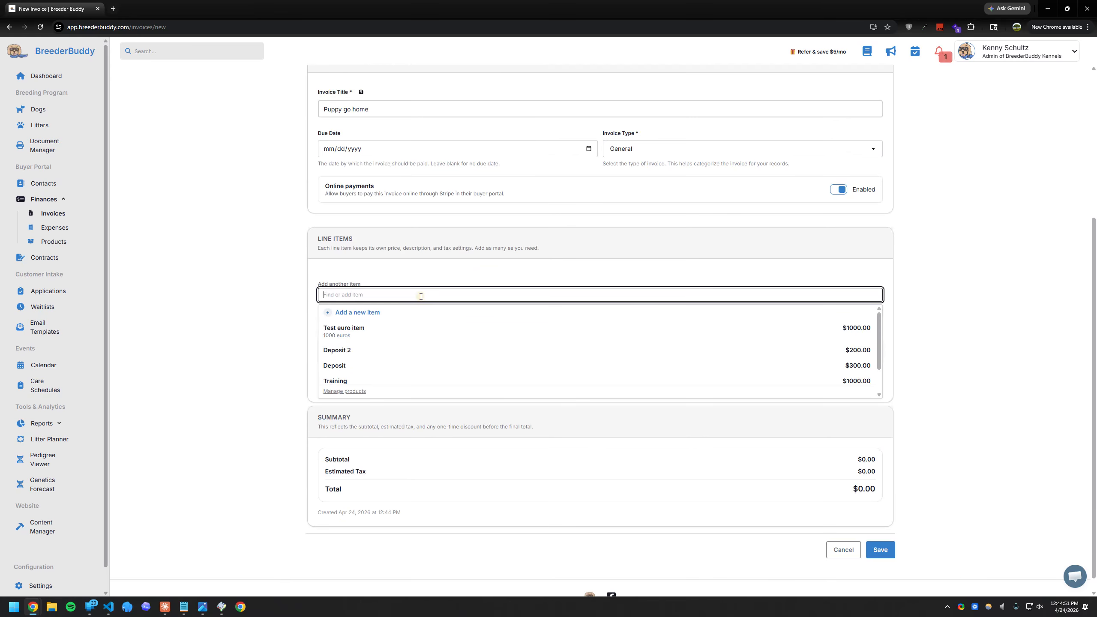
scroll(368, 313, "down", 2)
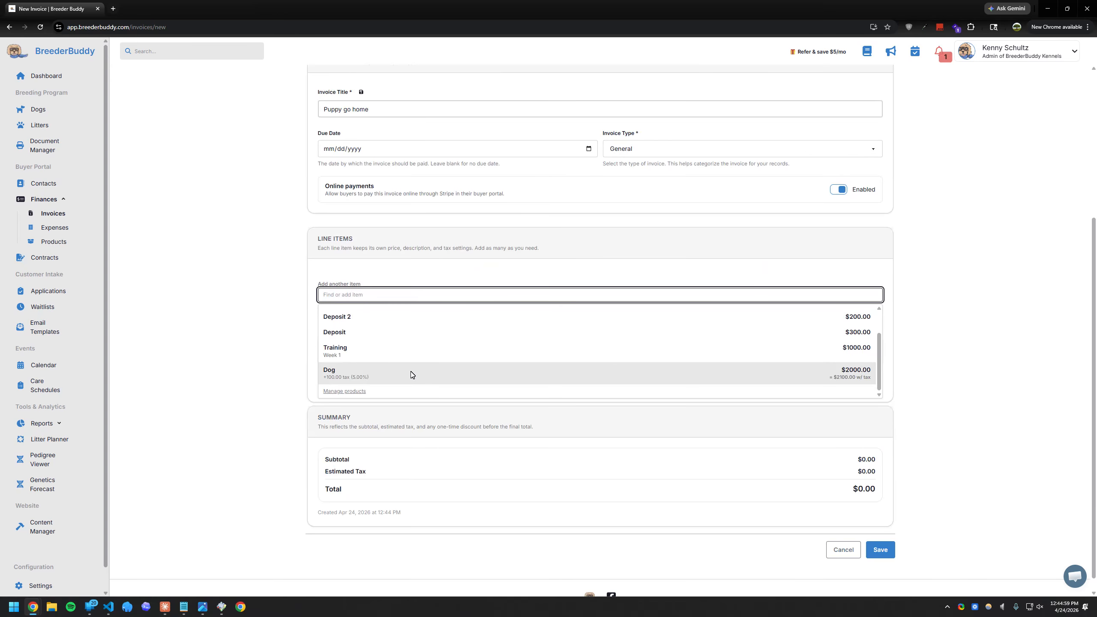
left_click(395, 374)
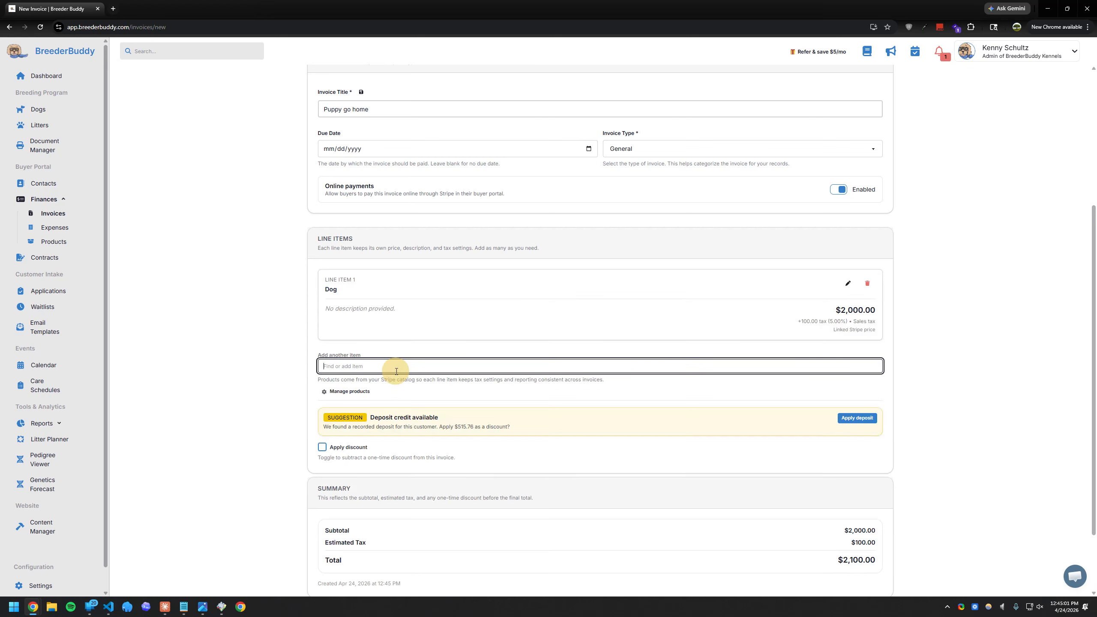
left_click_drag(320, 294, 360, 292)
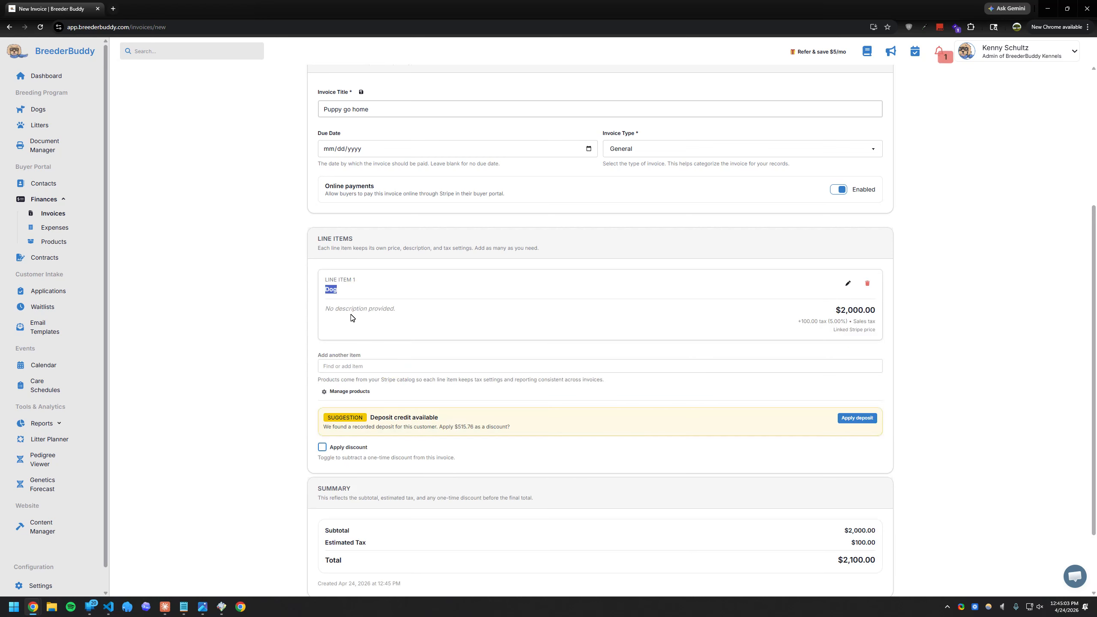
Create and add a new line item "One week of training" for 1000 USD, without the default tax rate
left_click(370, 364)
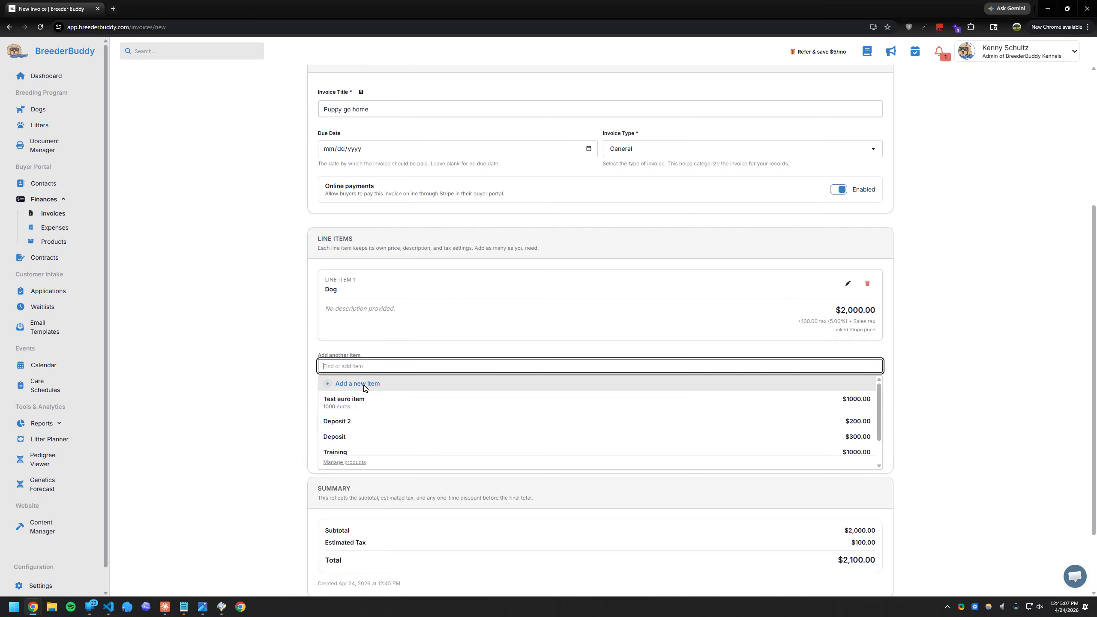
left_click(364, 384)
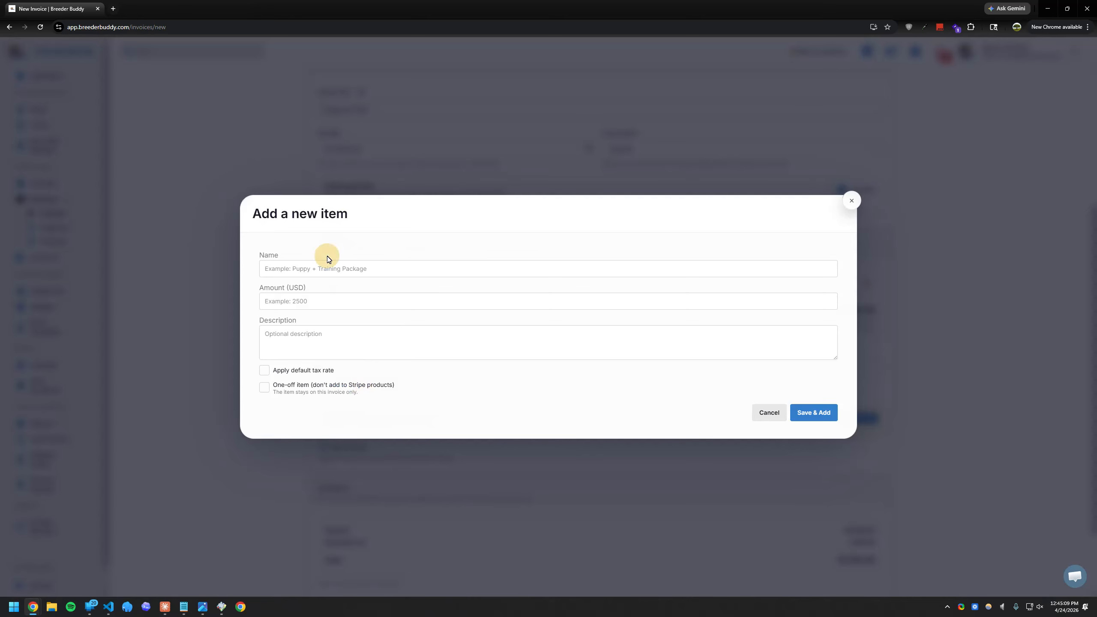
left_click(331, 275)
type("One wee")
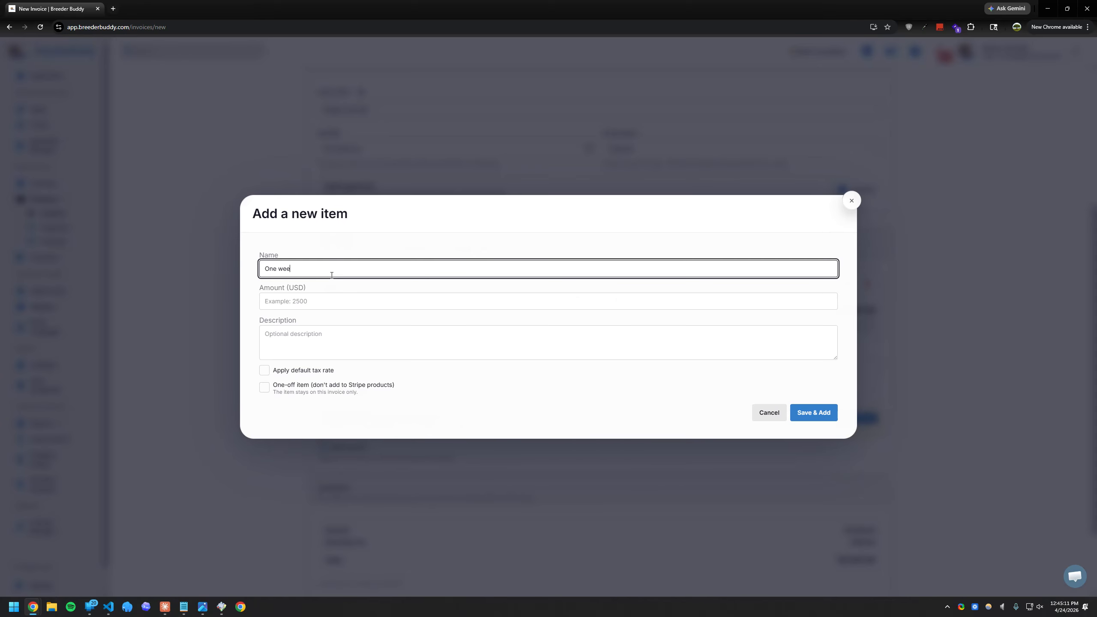
type("k of training")
key("Tab")
type("100")
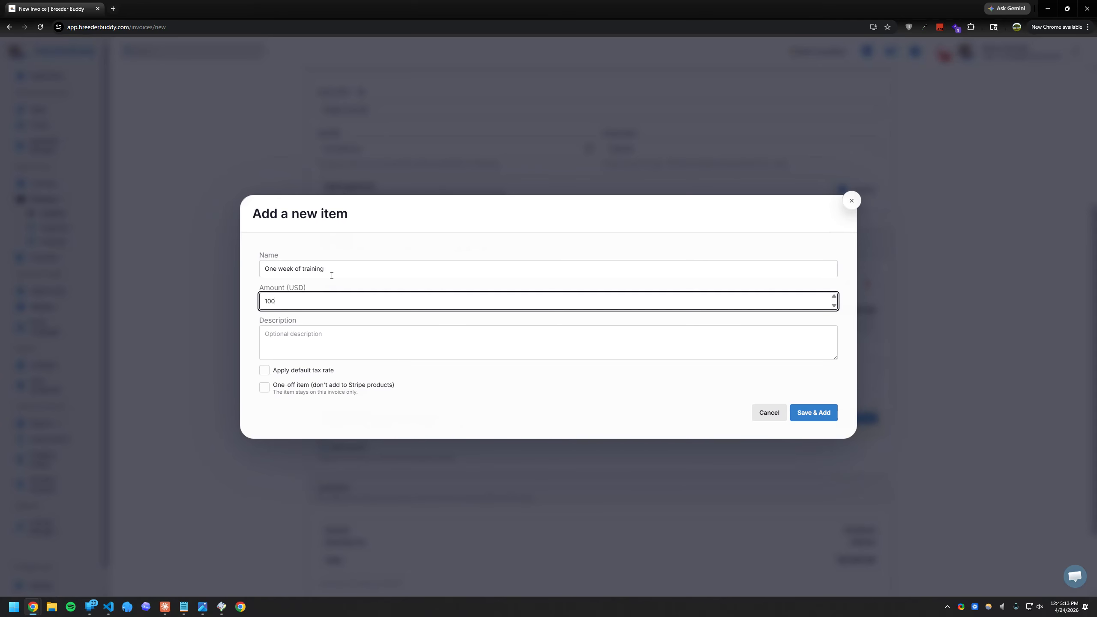
key("Tab")
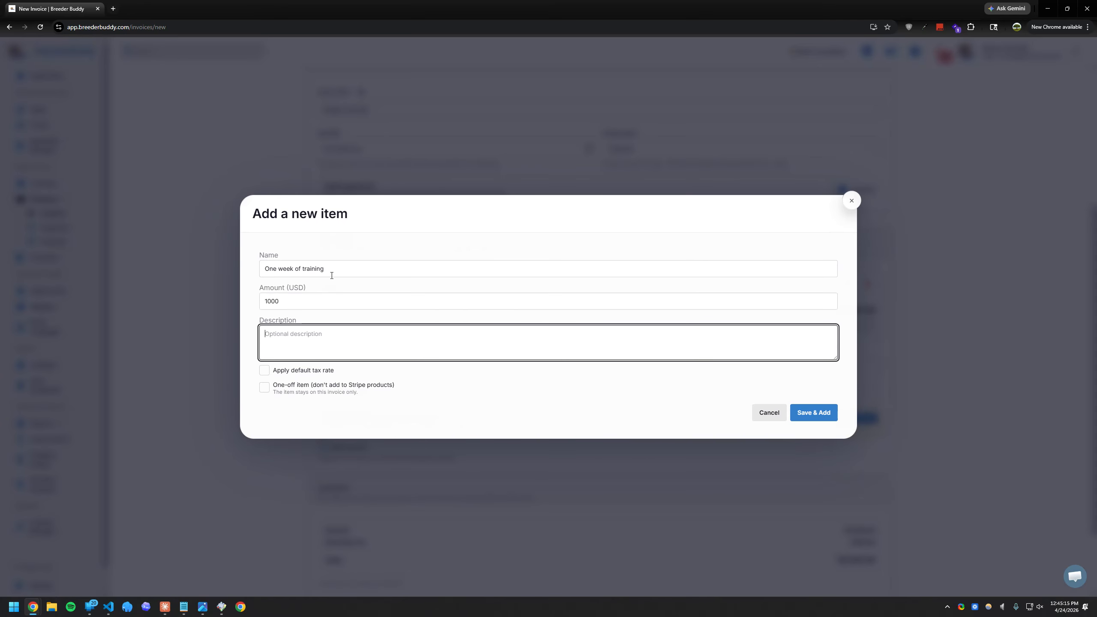
left_click(265, 371)
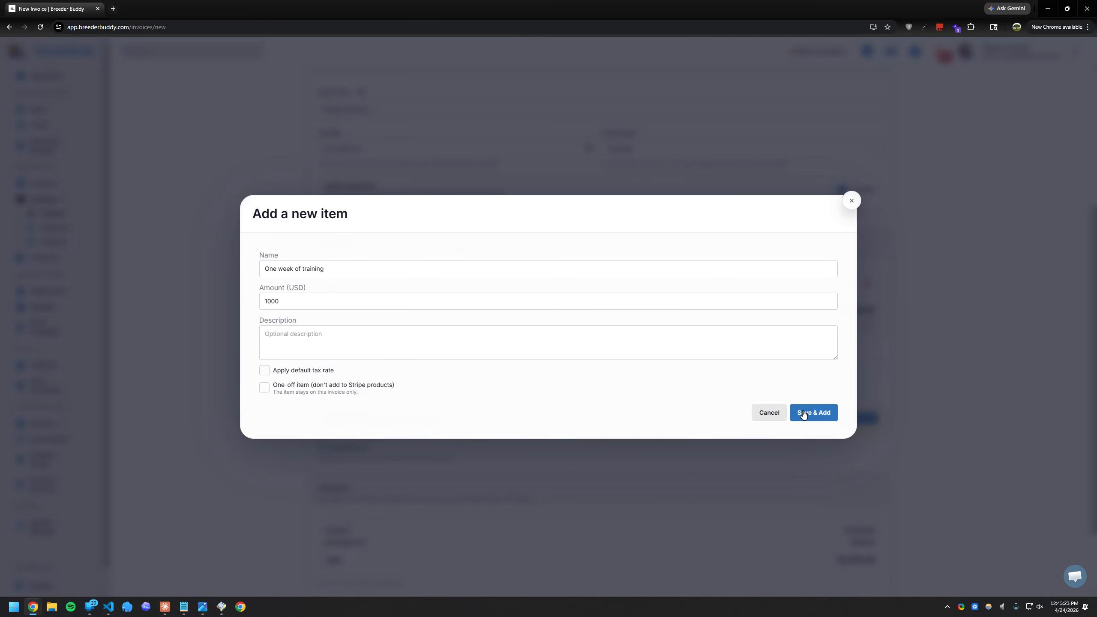
left_click(266, 370)
left_click(265, 372)
left_click(820, 412)
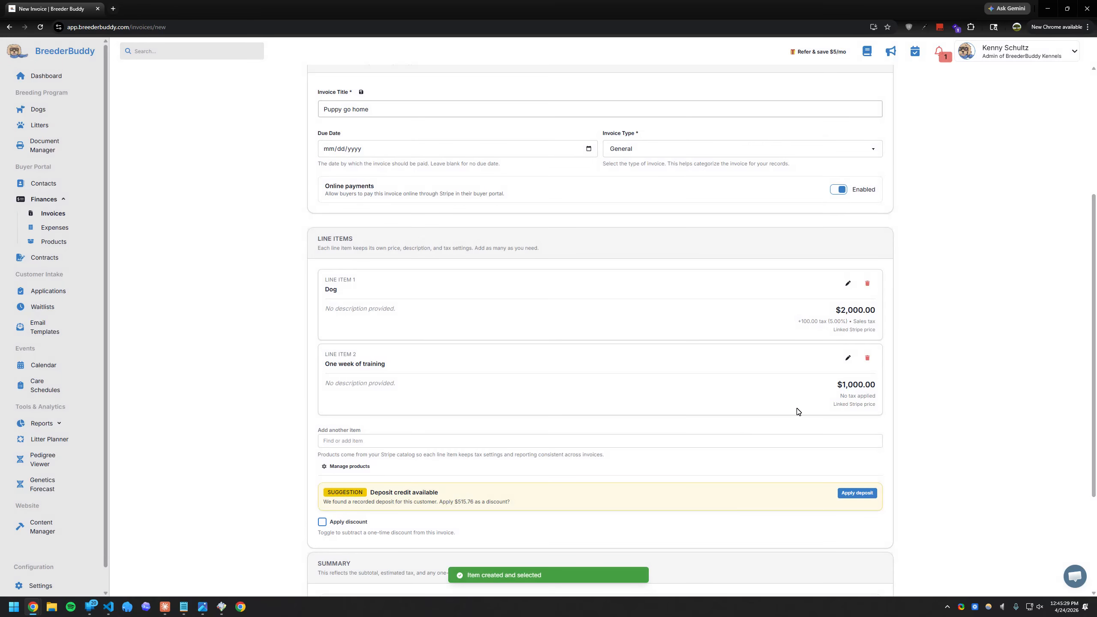
Review the tax applied to the Dog line item and the totals in the invoice summary
left_click_drag(805, 322, 849, 322)
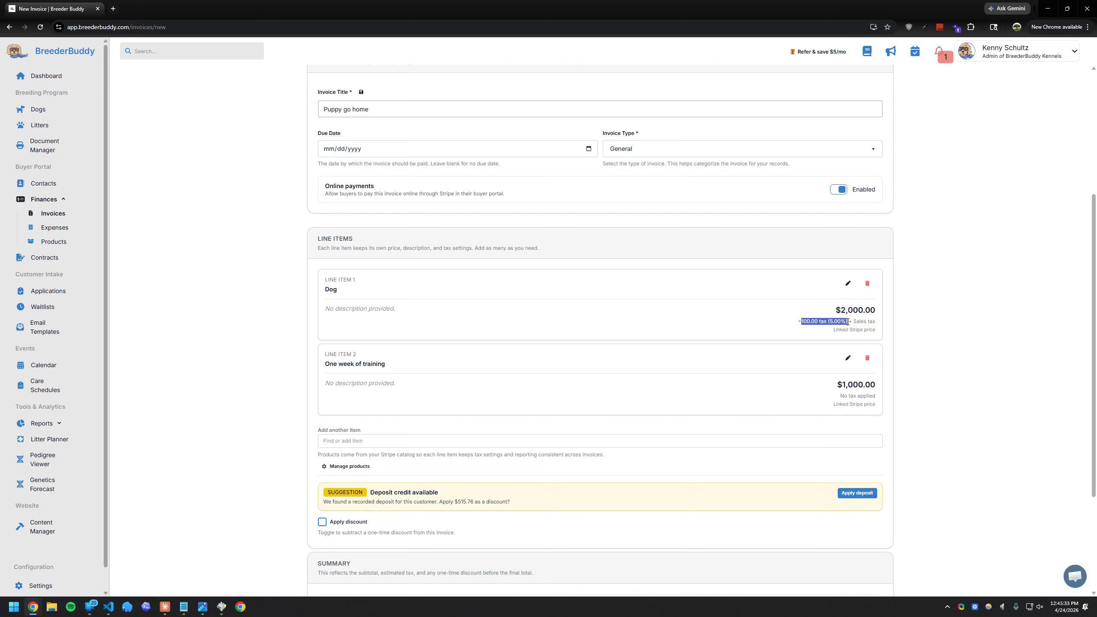
left_click(819, 322)
left_click_drag(802, 322, 824, 323)
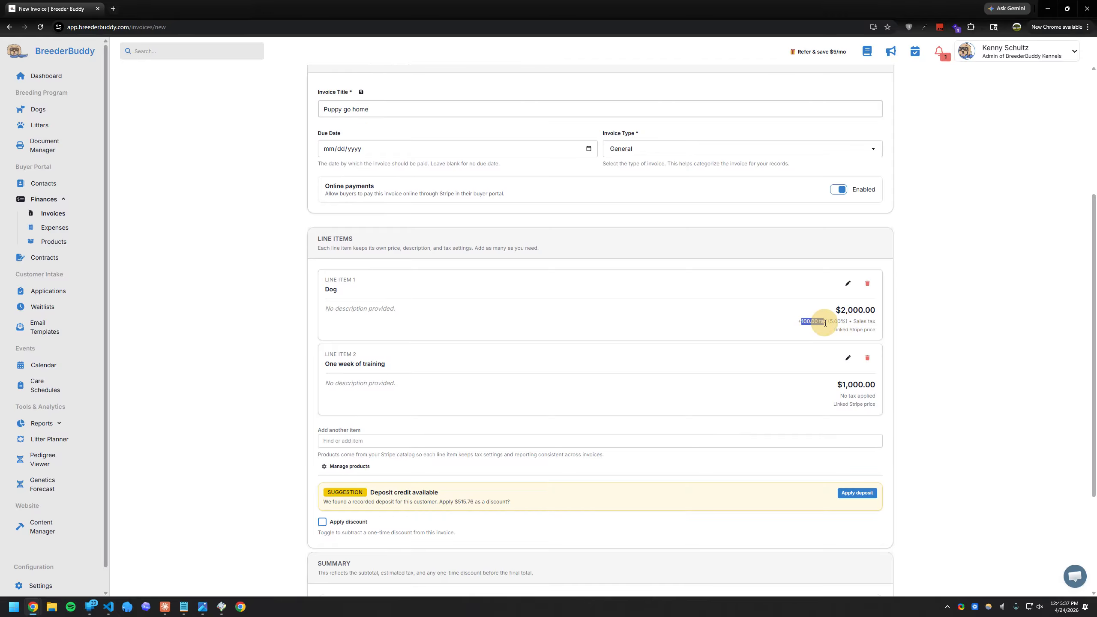
scroll(824, 324, "down", 3)
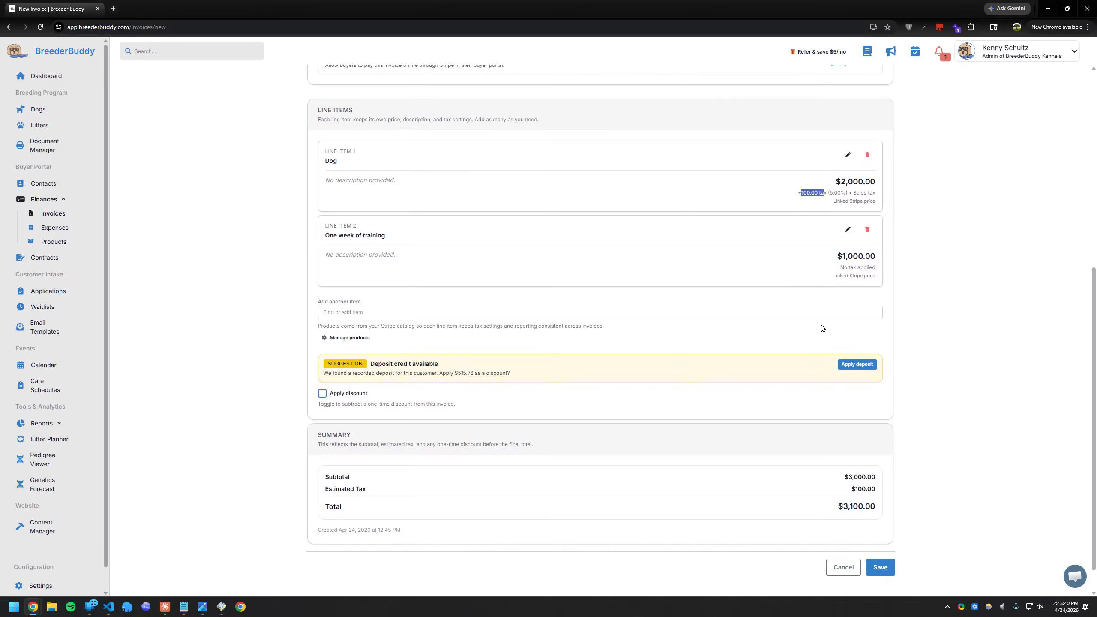
Compare the tax treatment of the Dog and One week of training line items with the invoice summary totals
scroll(799, 338, "up", 2)
left_click_drag(330, 214, 375, 228)
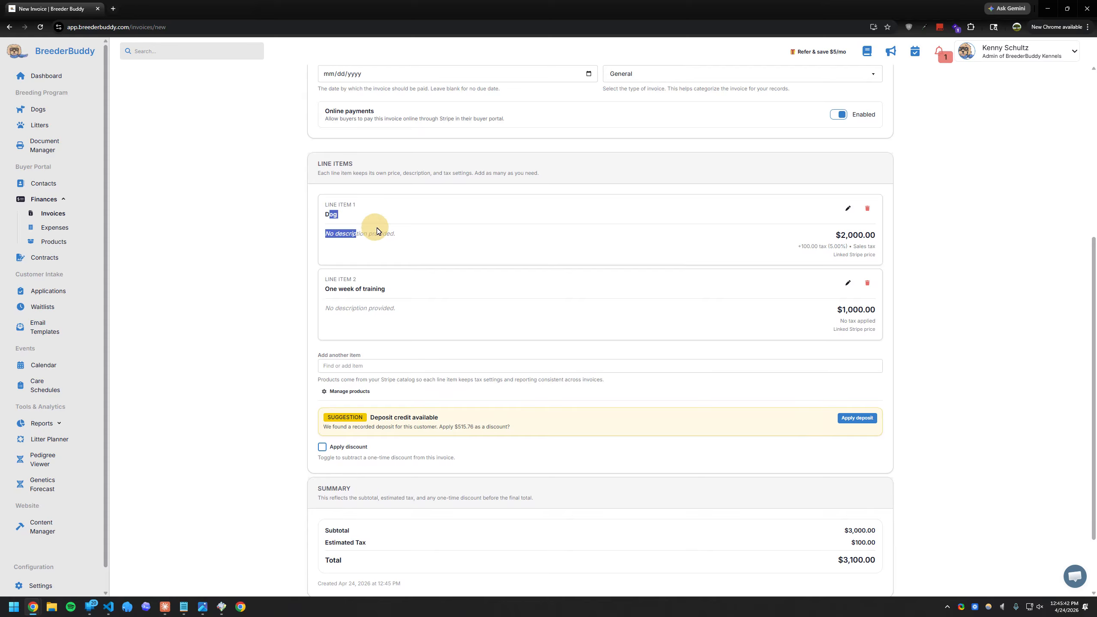
left_click_drag(834, 247, 843, 293)
scroll(828, 277, "down", 1)
scroll(838, 293, "down", 1)
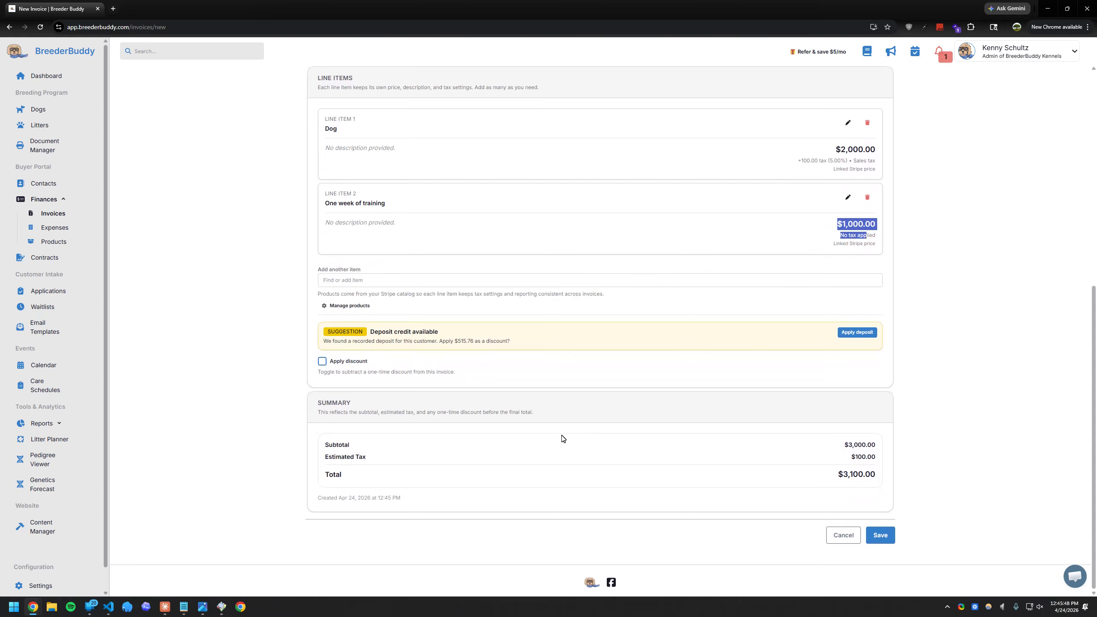
left_click_drag(322, 402, 841, 474)
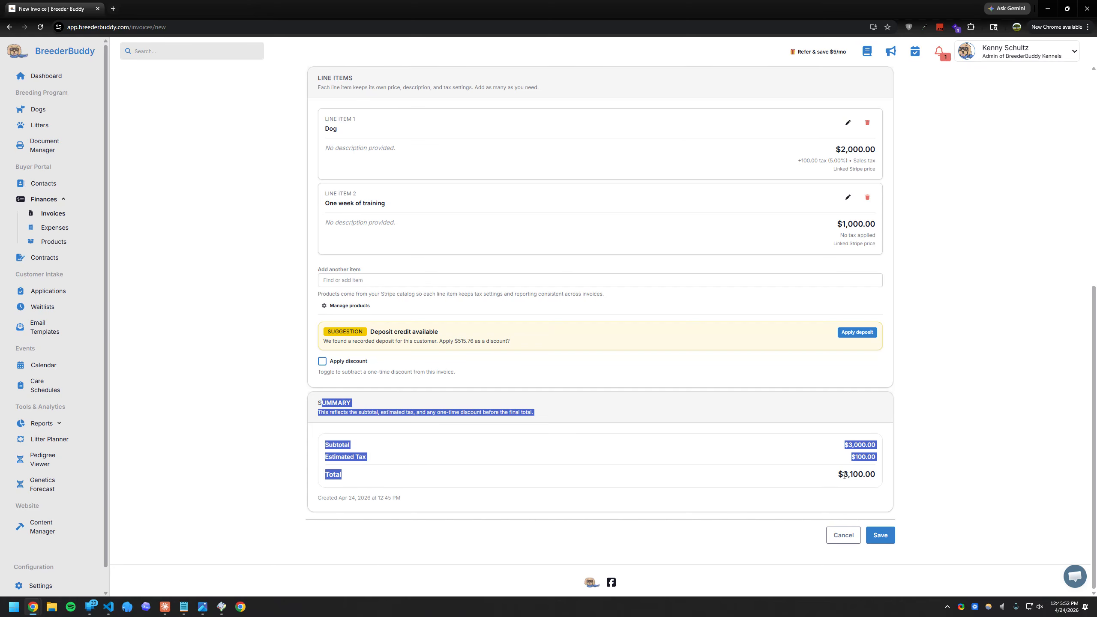
left_click(844, 476)
Read the suggestion to apply the customer's recorded deposit as a discount on the invoice
scroll(523, 444, "up", 2)
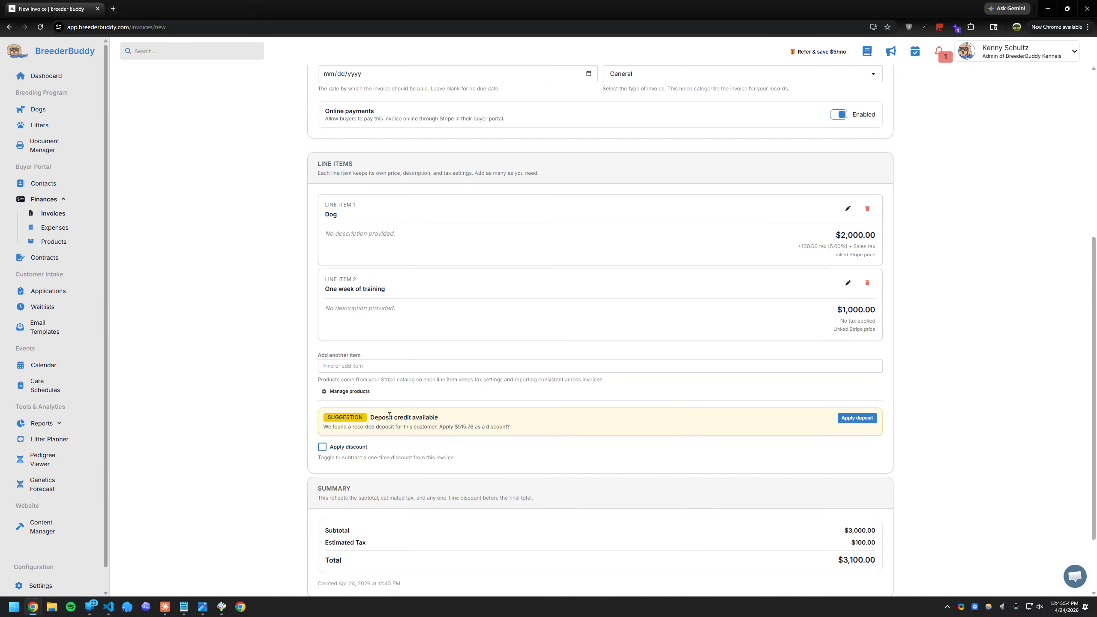
left_click_drag(371, 417, 438, 417)
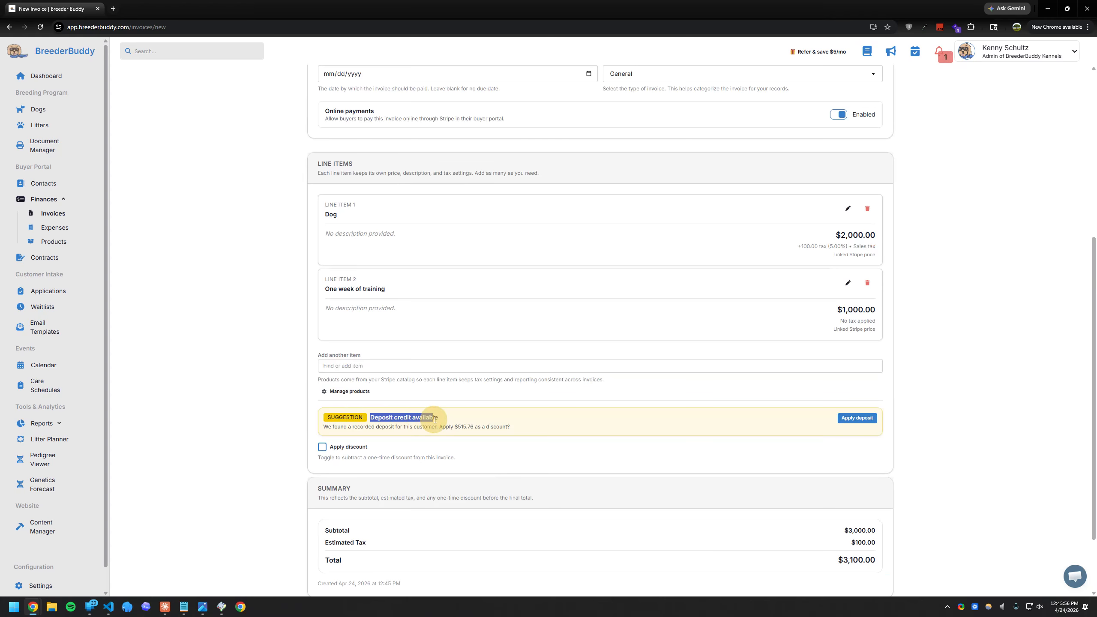
scroll(453, 424, "down", 1)
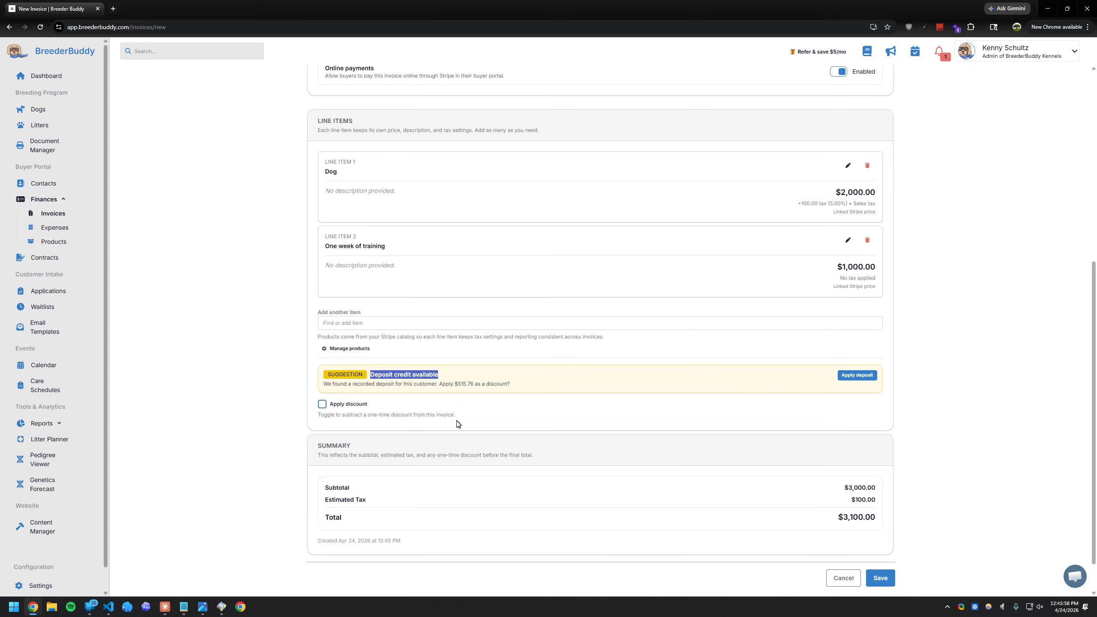
left_click_drag(371, 374, 437, 376)
left_click_drag(440, 384, 511, 384)
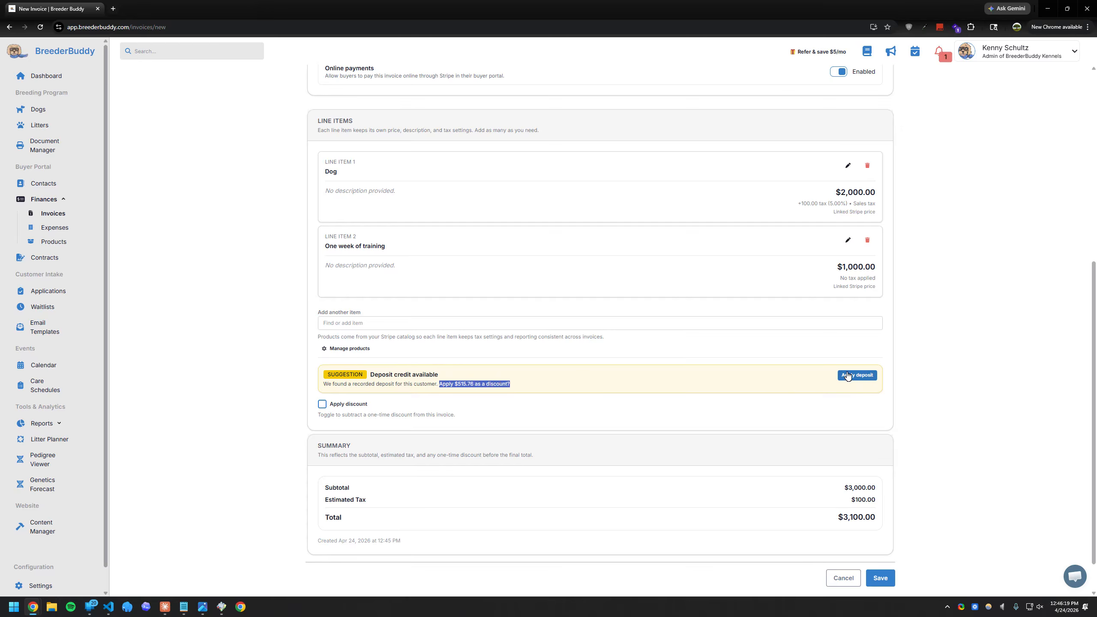
Save the invoice without applying the deposit, and skip updating Kallie's market status and sale price
scroll(734, 390, "down", 1)
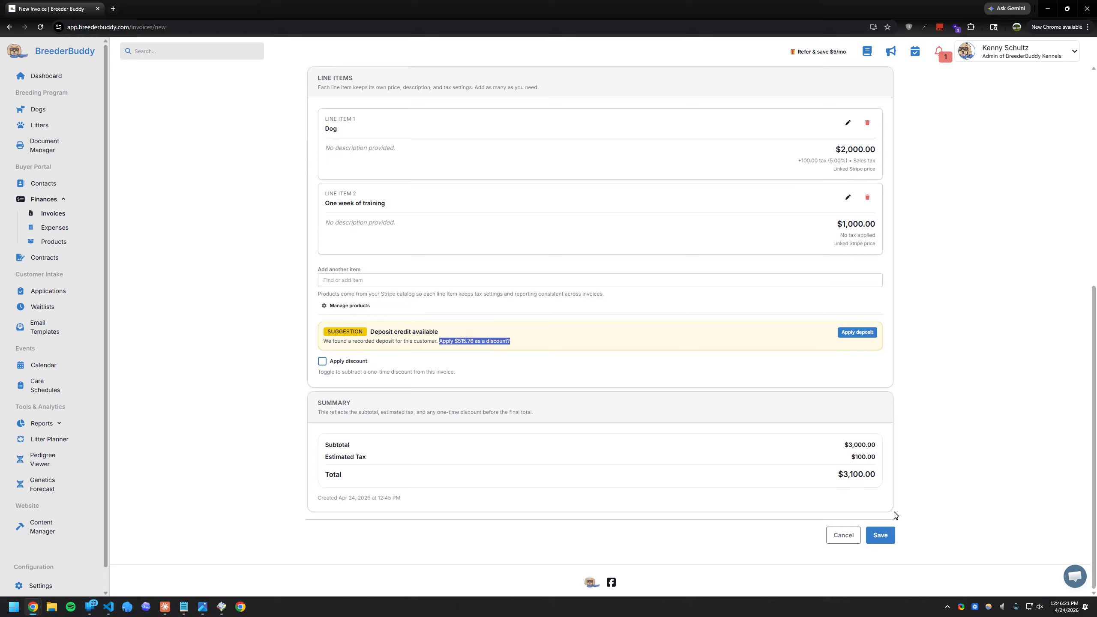
left_click(881, 534)
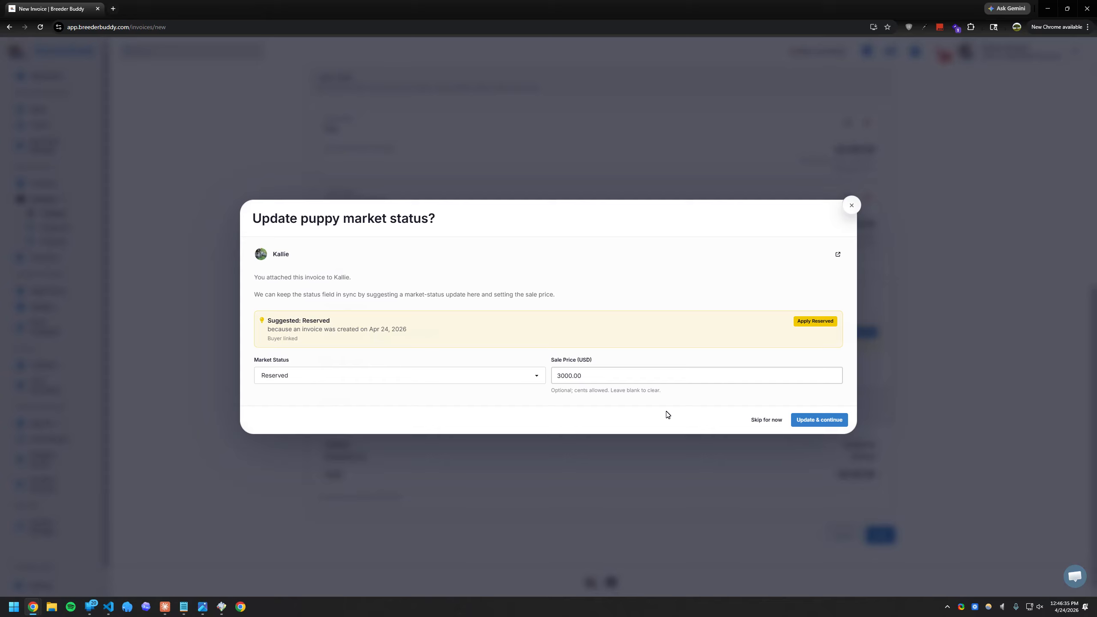
left_click(298, 379)
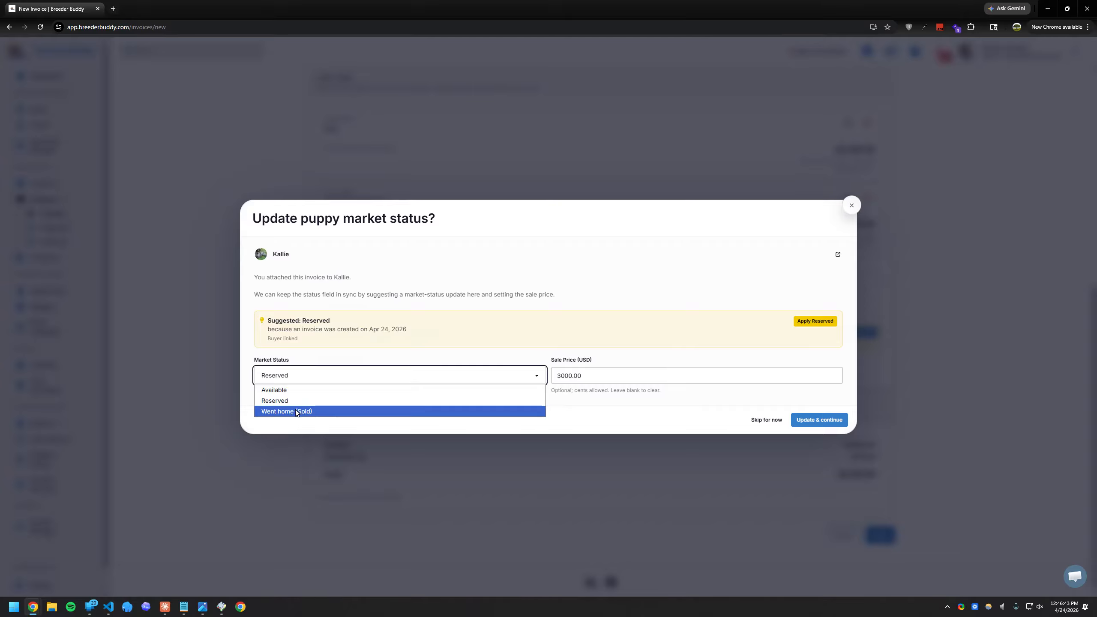
left_click(603, 399)
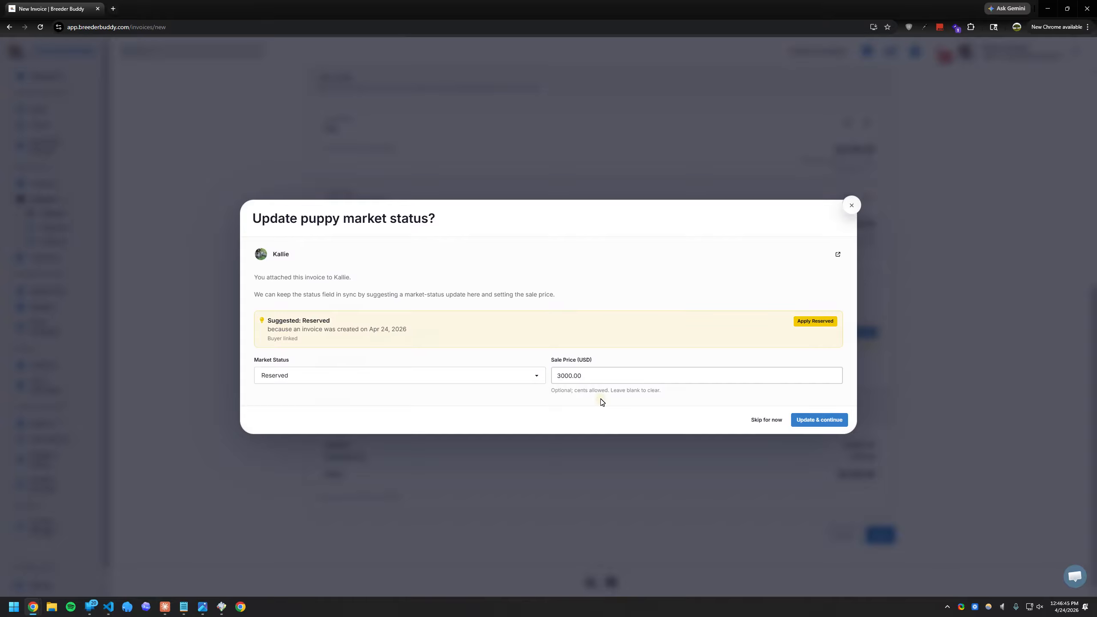
left_click(590, 375)
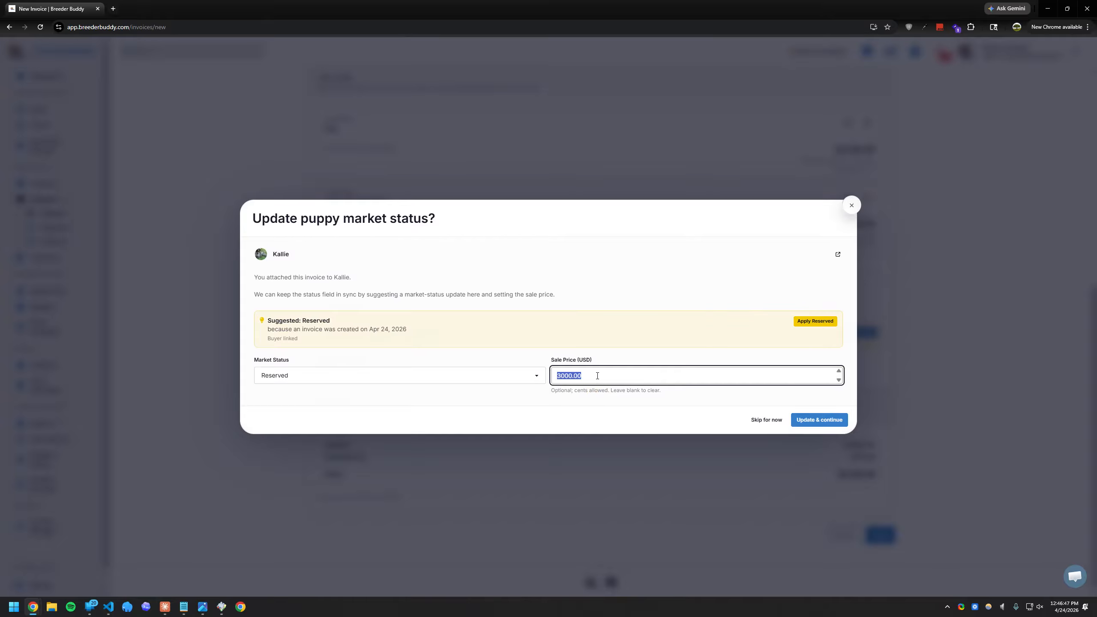
left_click(597, 375)
left_click(765, 423)
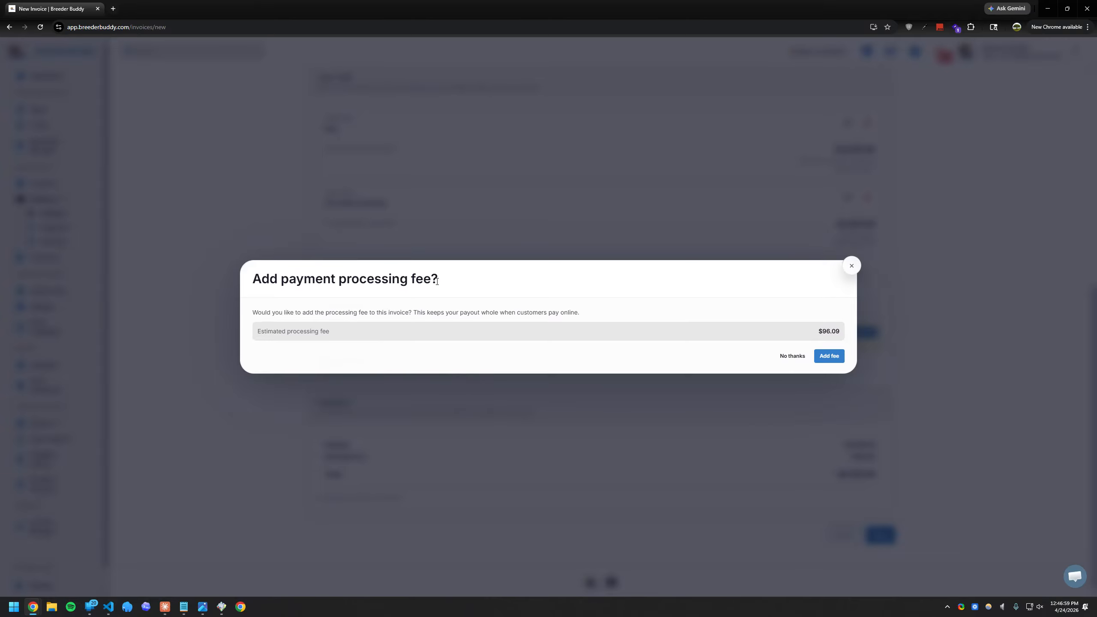
Decline adding the payment processing fee to the invoice and decline updating Kallie's owner
left_click_drag(833, 330, 839, 333)
left_click(785, 359)
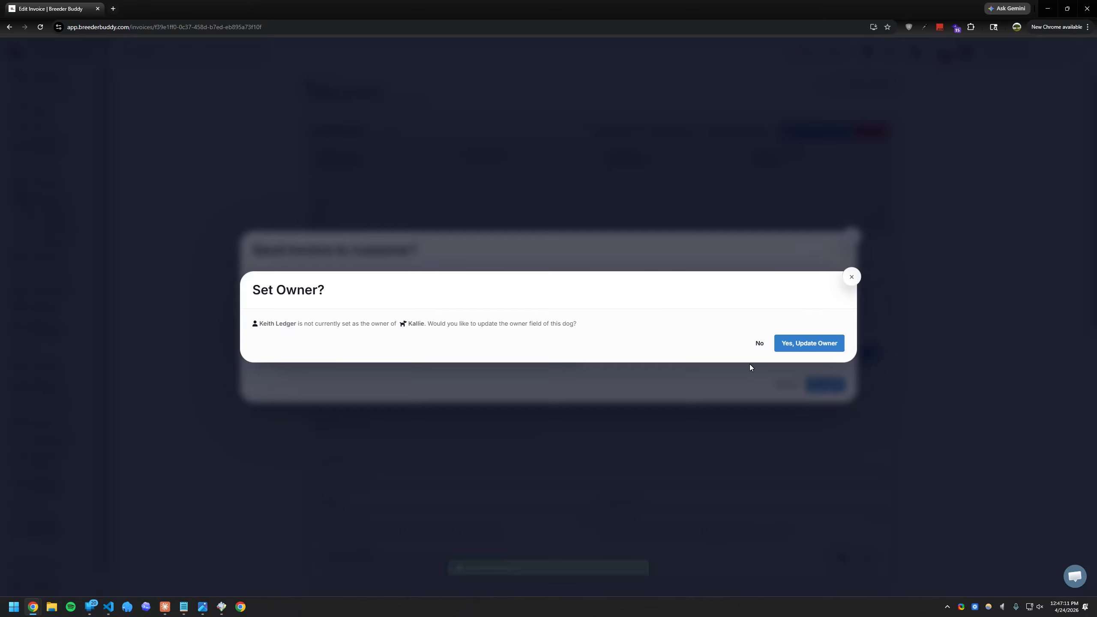
left_click(759, 344)
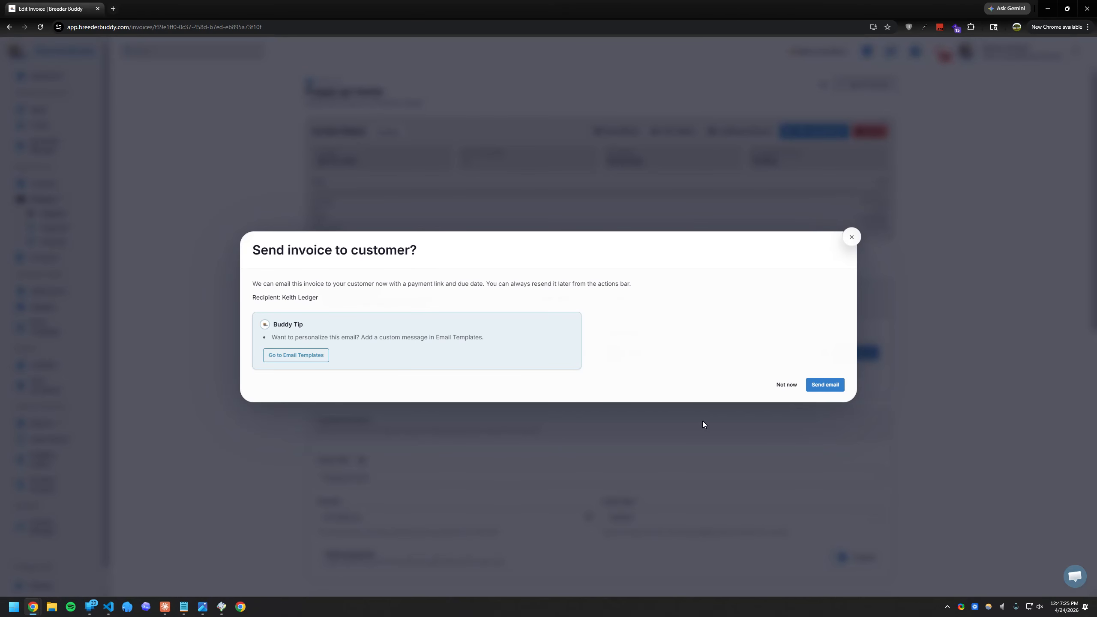
Email the invoice to the customer and read the received Invoice Payment Request message in Gmail
left_click(824, 387)
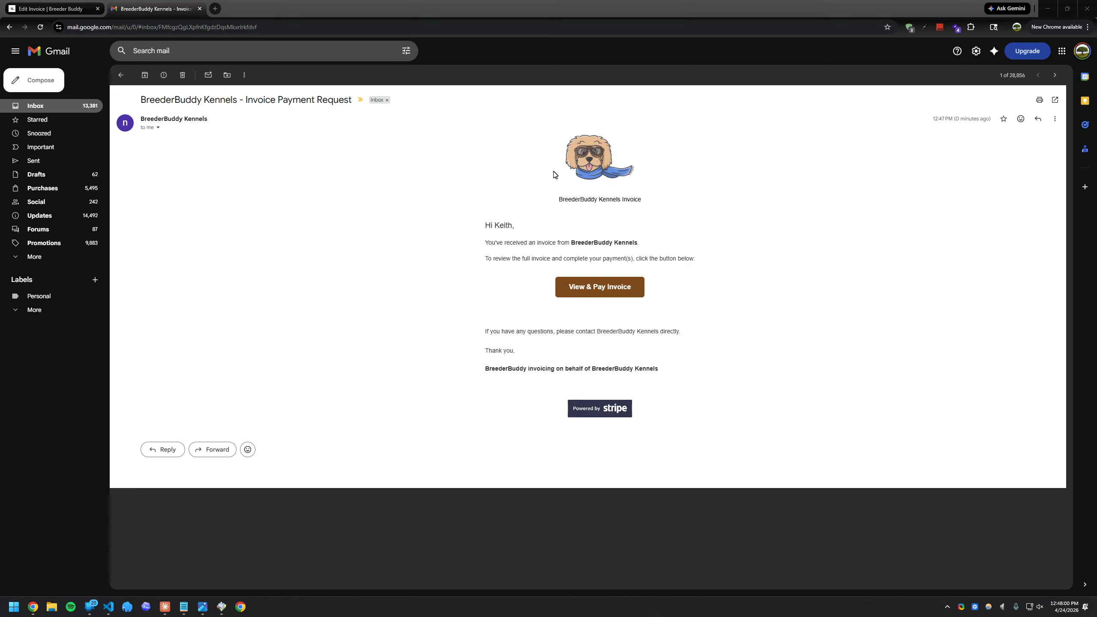
left_click_drag(558, 199, 622, 200)
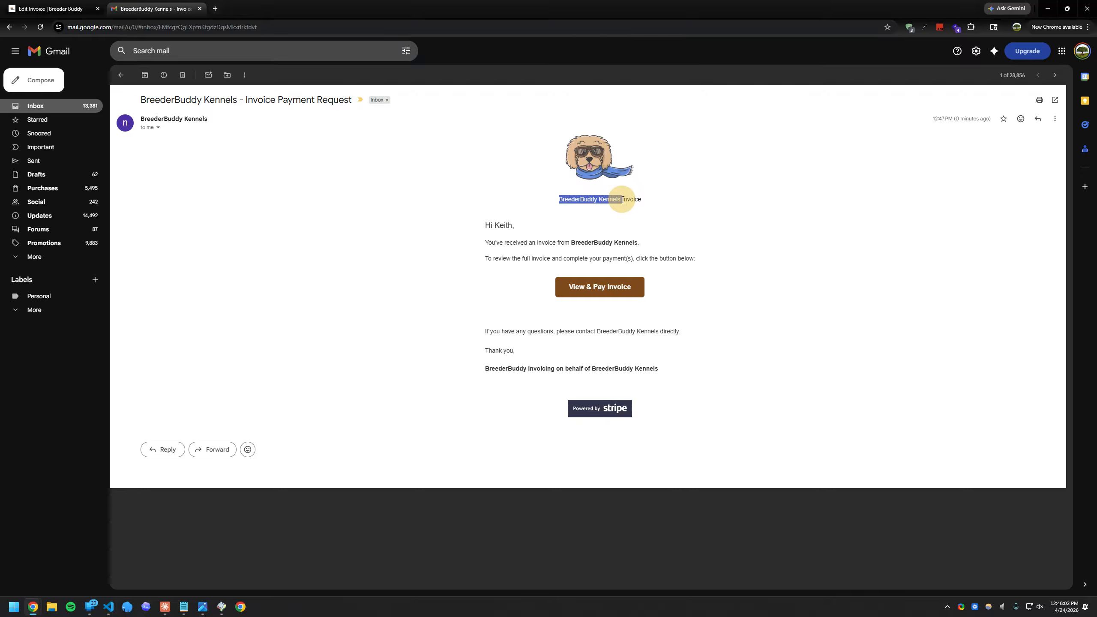
left_click_drag(484, 226, 514, 233)
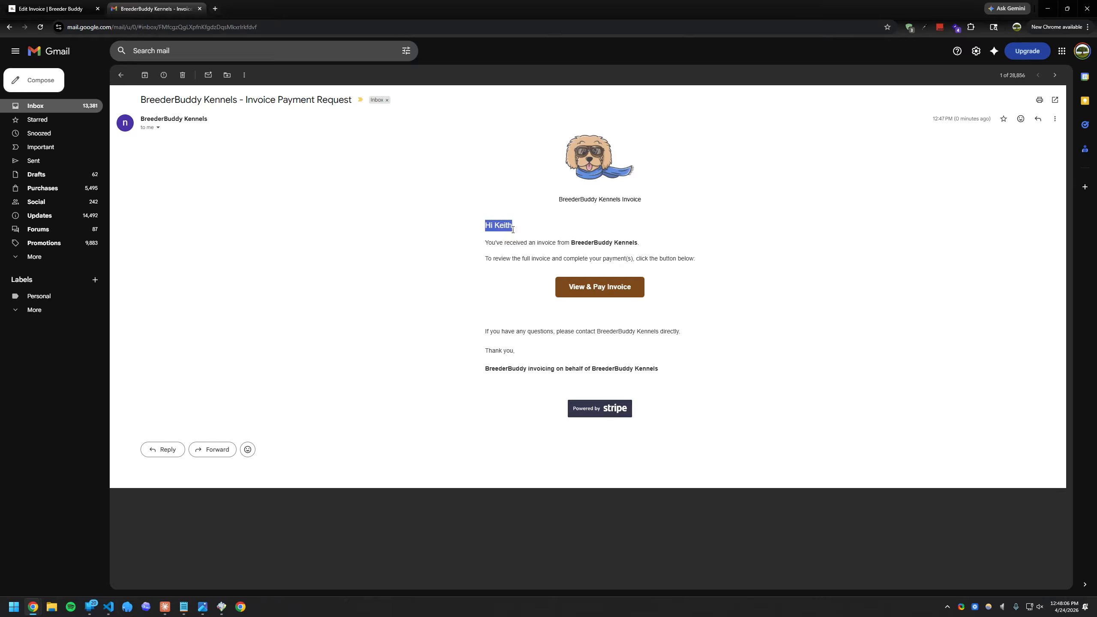
left_click(508, 234)
left_click(629, 234)
triple_click(629, 234)
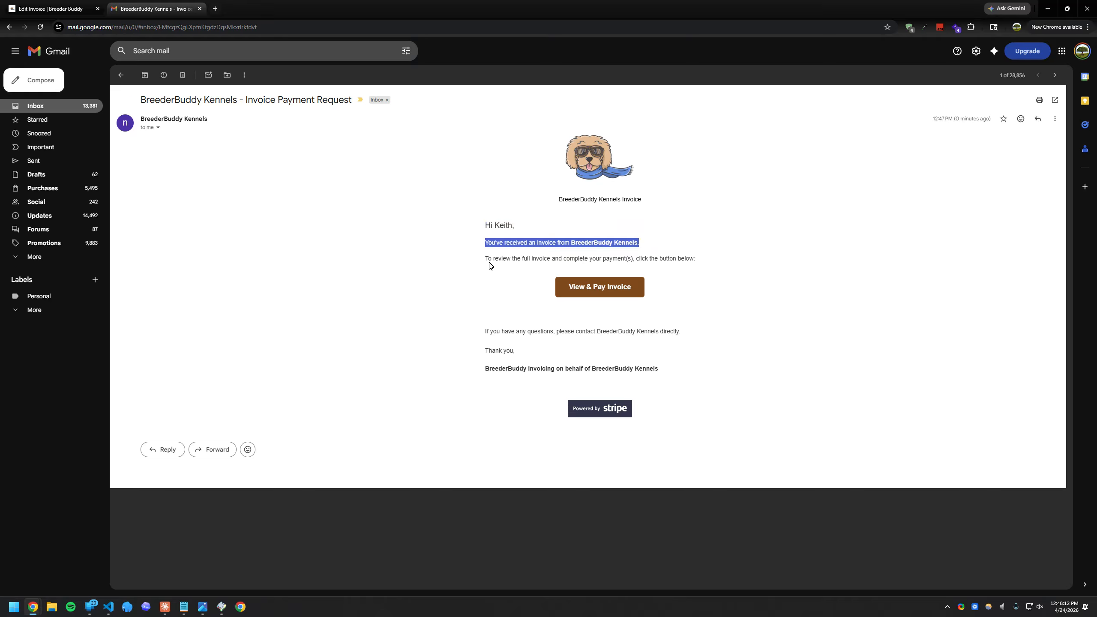
Open the invoice link from the email and review the shared dog's details in the buyer portal
left_click(587, 287)
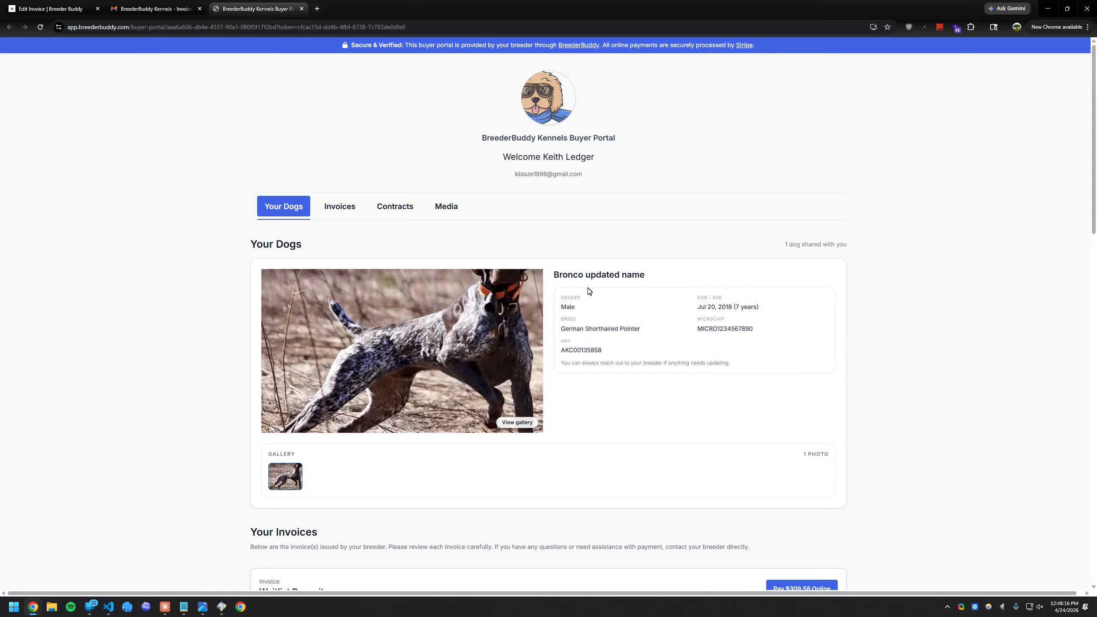
left_click_drag(258, 243, 291, 243)
scroll(281, 268, "down", 2)
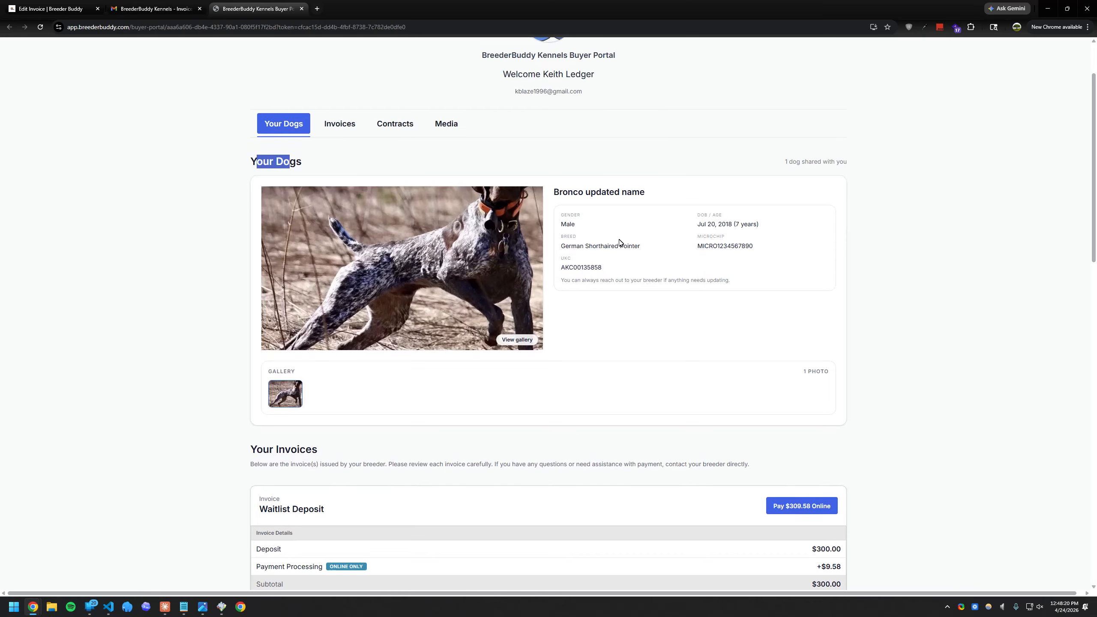
scroll(625, 244, "up", 1)
left_click_drag(560, 250, 642, 314)
Review the customer's invoices, including "Puppy go home", and the alternative payment methods in the buyer portal
scroll(607, 314, "down", 4)
scroll(607, 314, "down", 3)
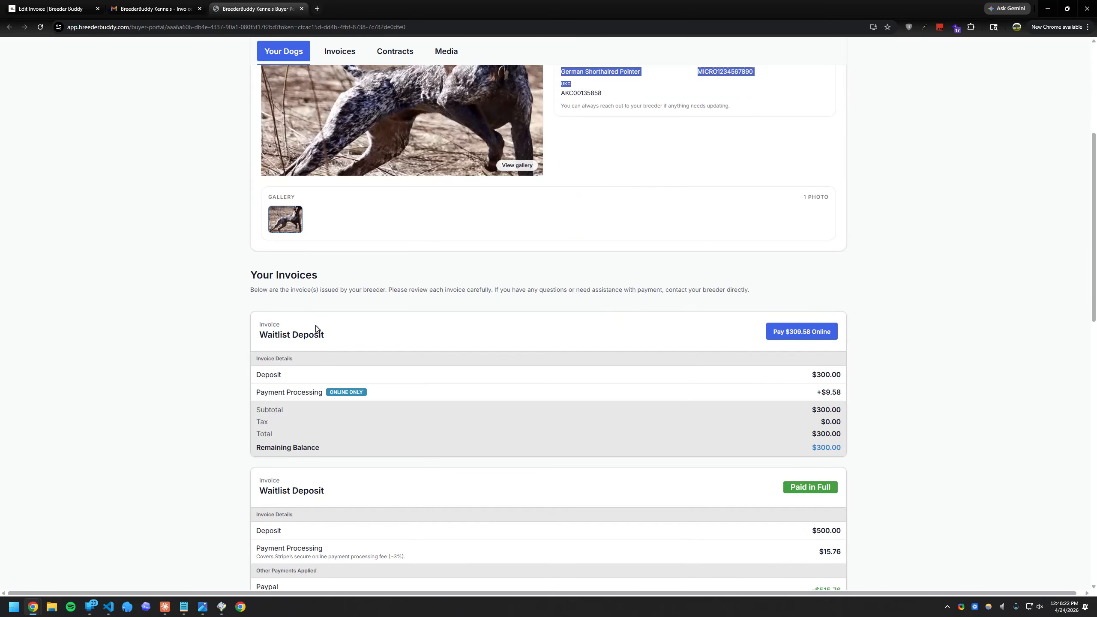
left_click_drag(245, 190, 346, 207)
scroll(342, 263, "down", 7)
scroll(343, 270, "down", 7)
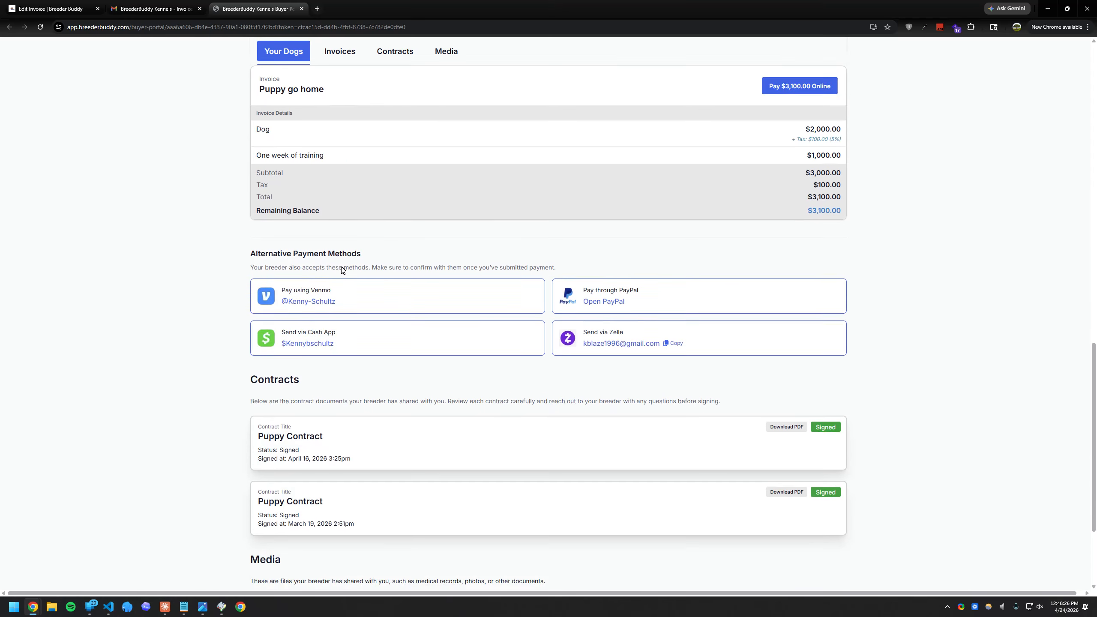
left_click_drag(252, 188, 375, 187)
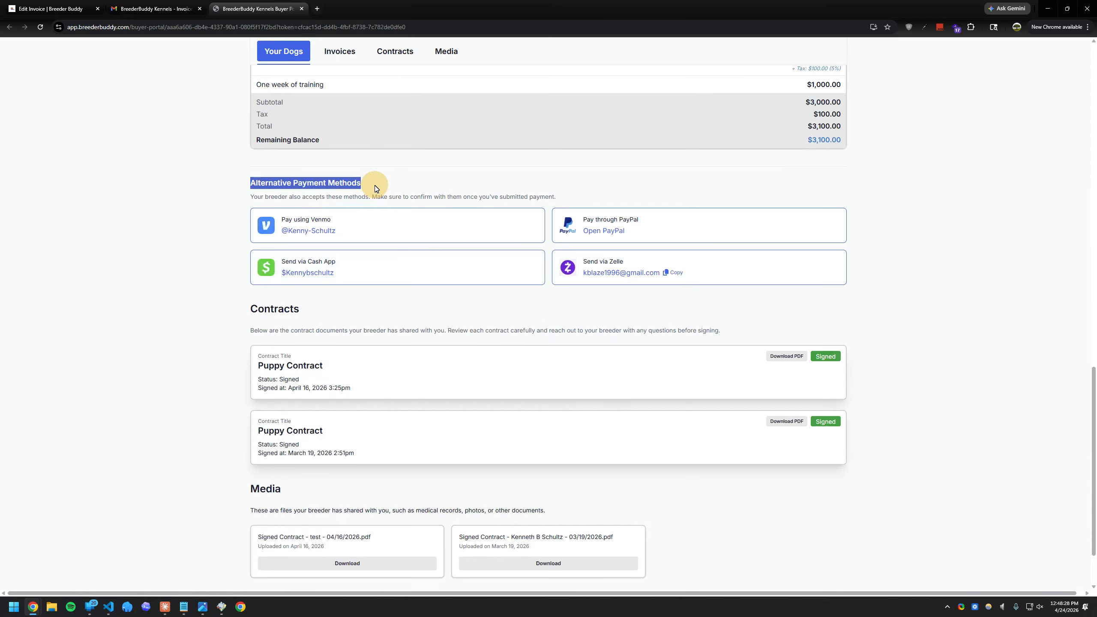
scroll(329, 322, "up", 3)
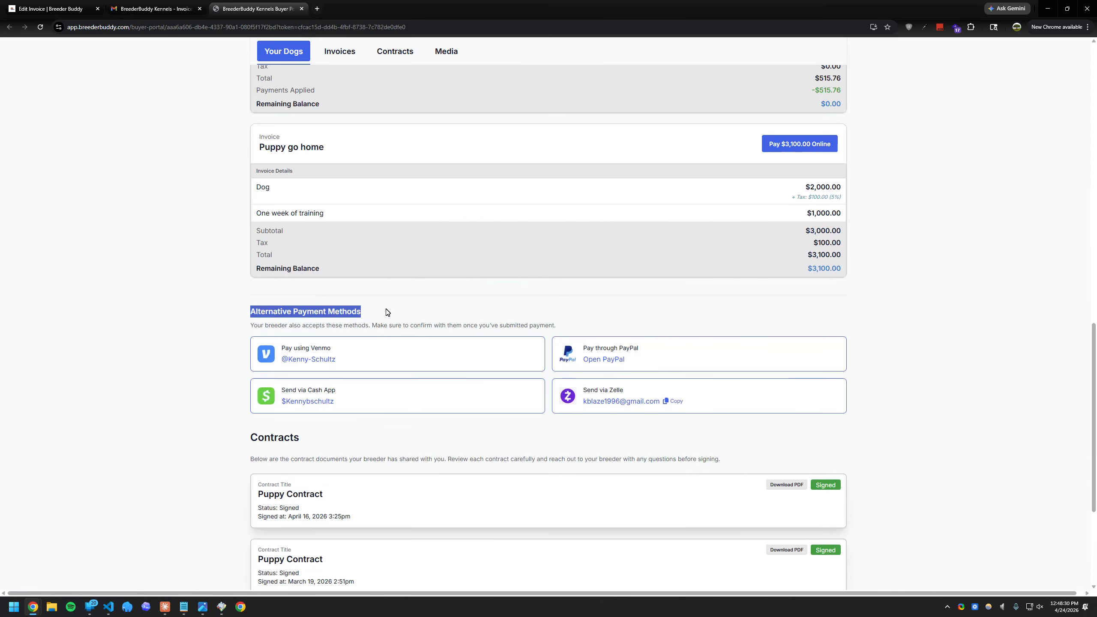
scroll(348, 353, "up", 2)
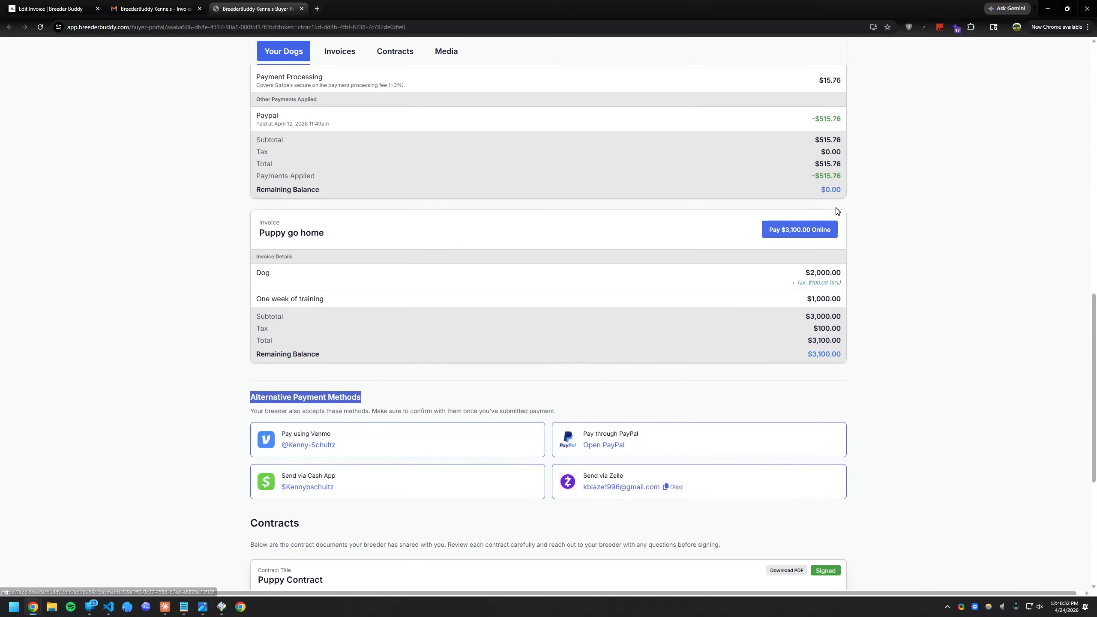
scroll(318, 289, "down", 4)
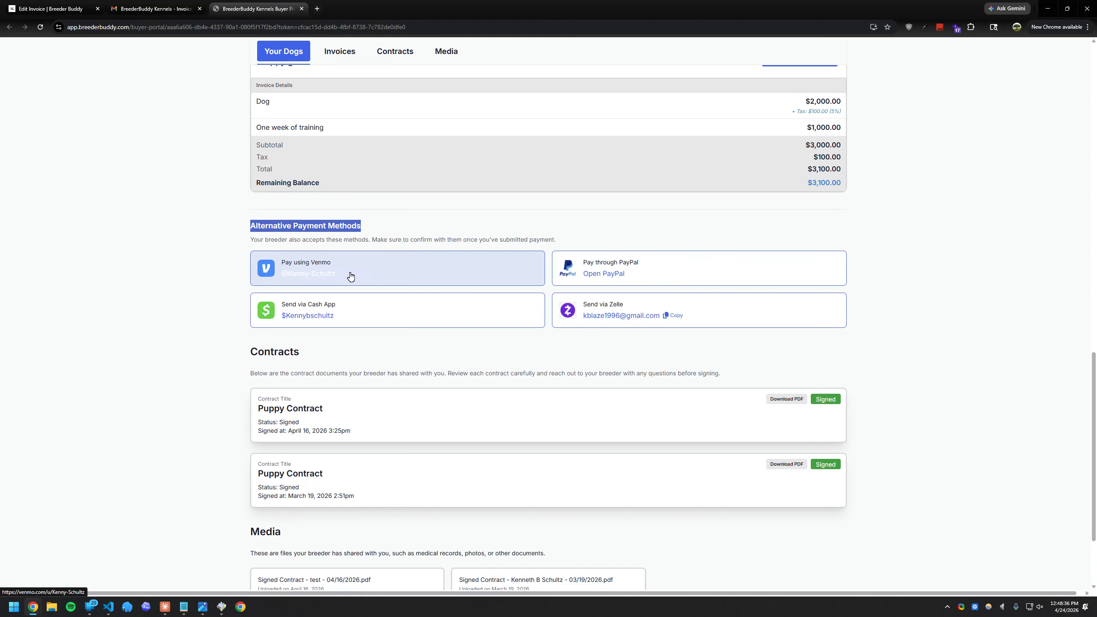
Review the Contracts and Media sections of the buyer portal
scroll(350, 277, "down", 3)
left_click_drag(248, 232, 306, 326)
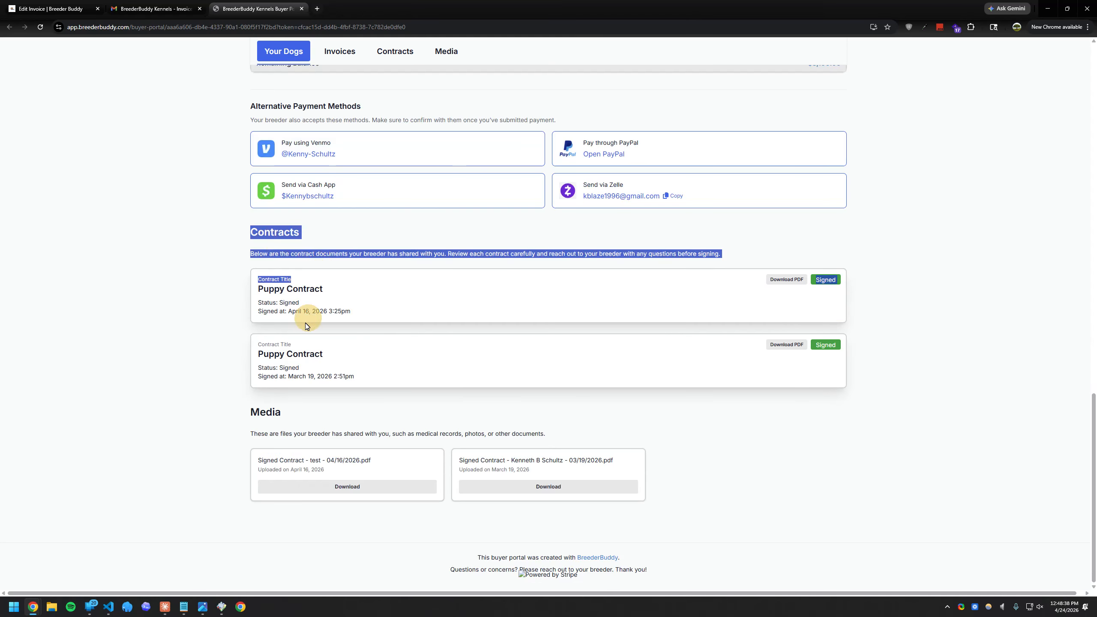
left_click_drag(251, 399, 570, 436)
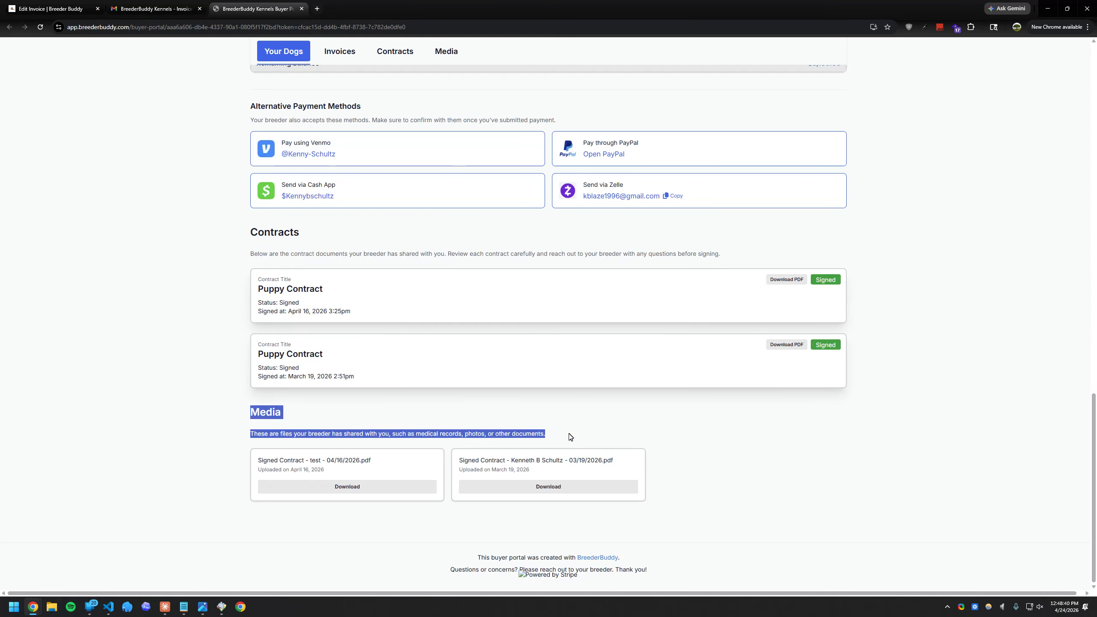
left_click(566, 431)
Start the online payment for the "Puppy go home" invoice and check its line items on the Stripe checkout page
scroll(564, 430, "up", 15)
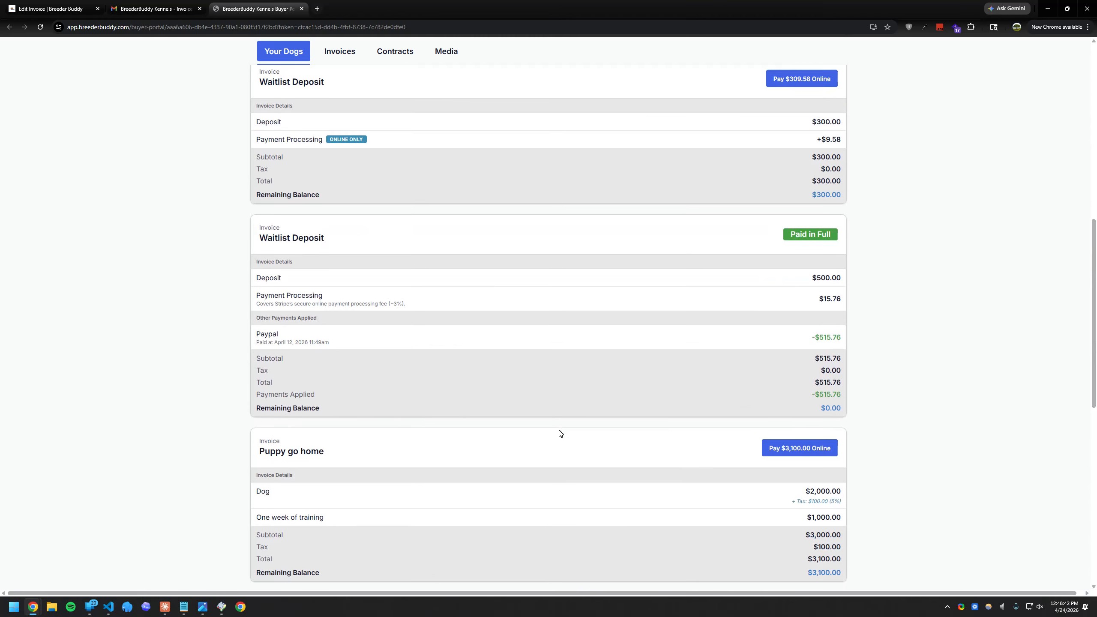
scroll(730, 312, "up", 3)
scroll(723, 339, "down", 8)
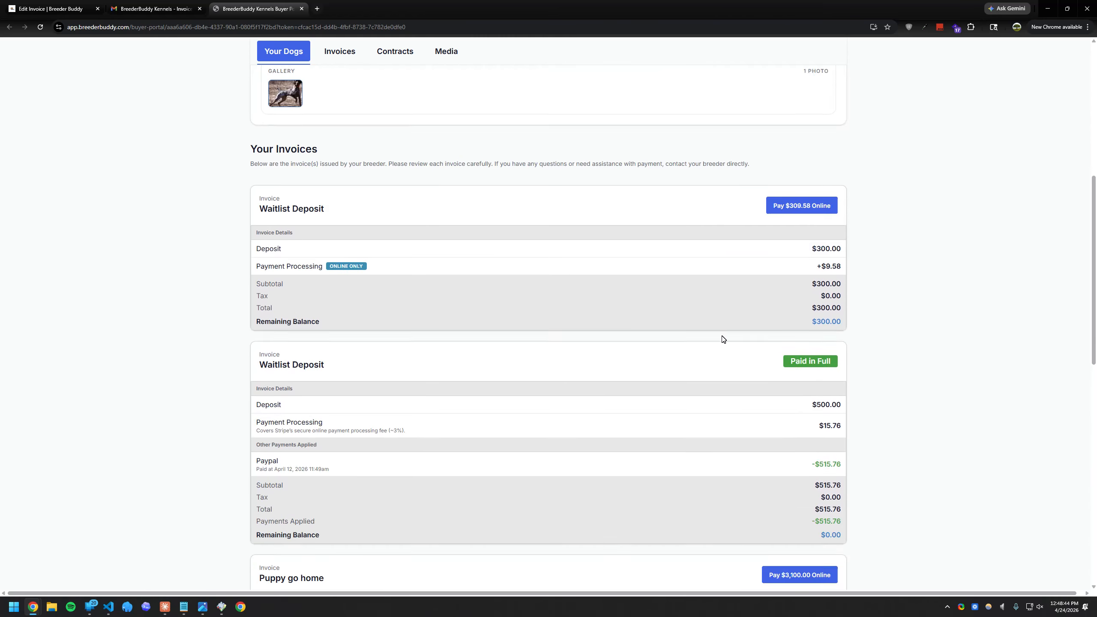
left_click_drag(361, 334, 257, 322)
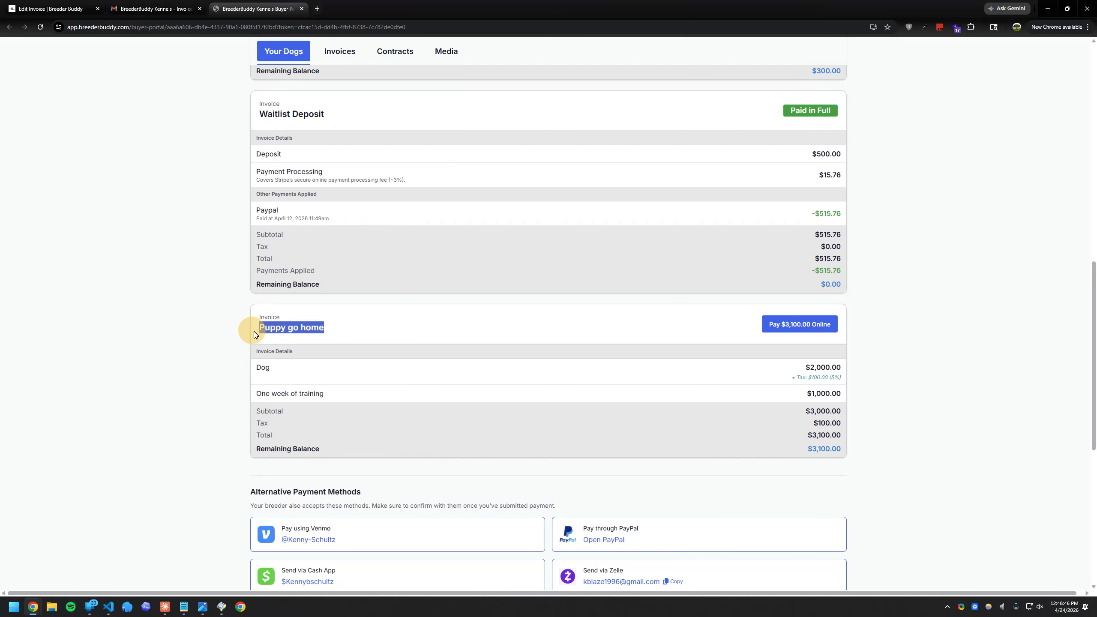
left_click(782, 327)
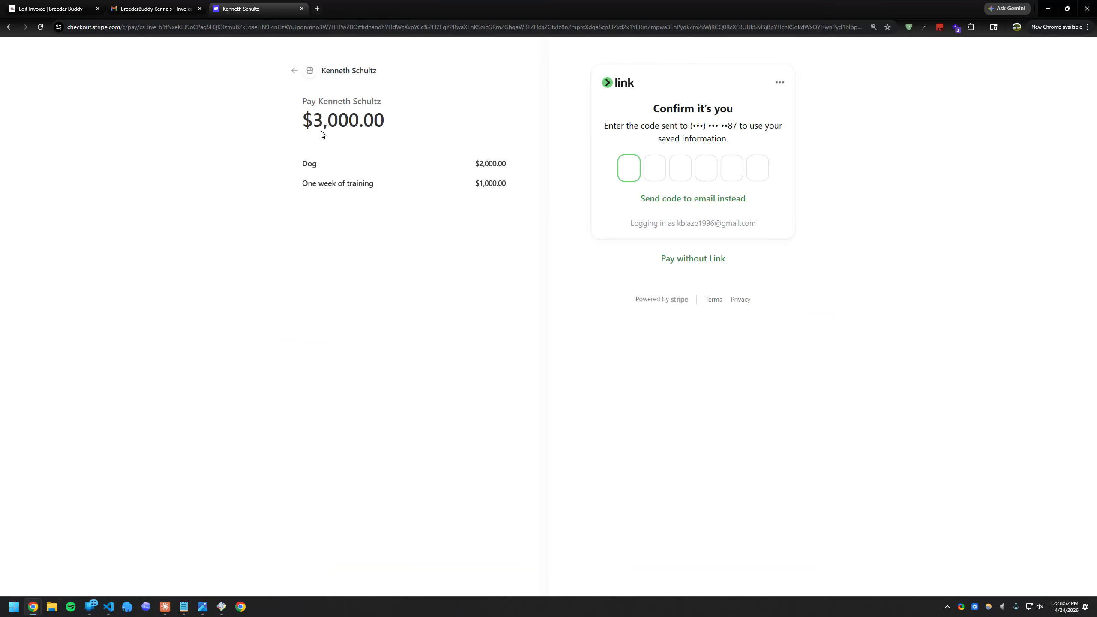
left_click_drag(310, 103, 480, 182)
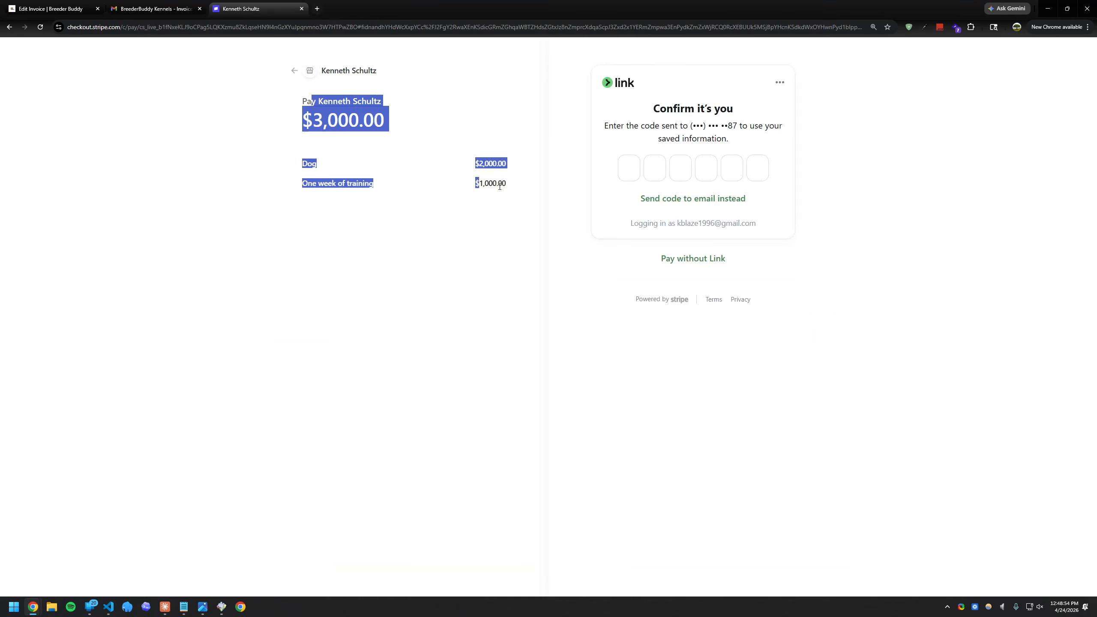
left_click(500, 181)
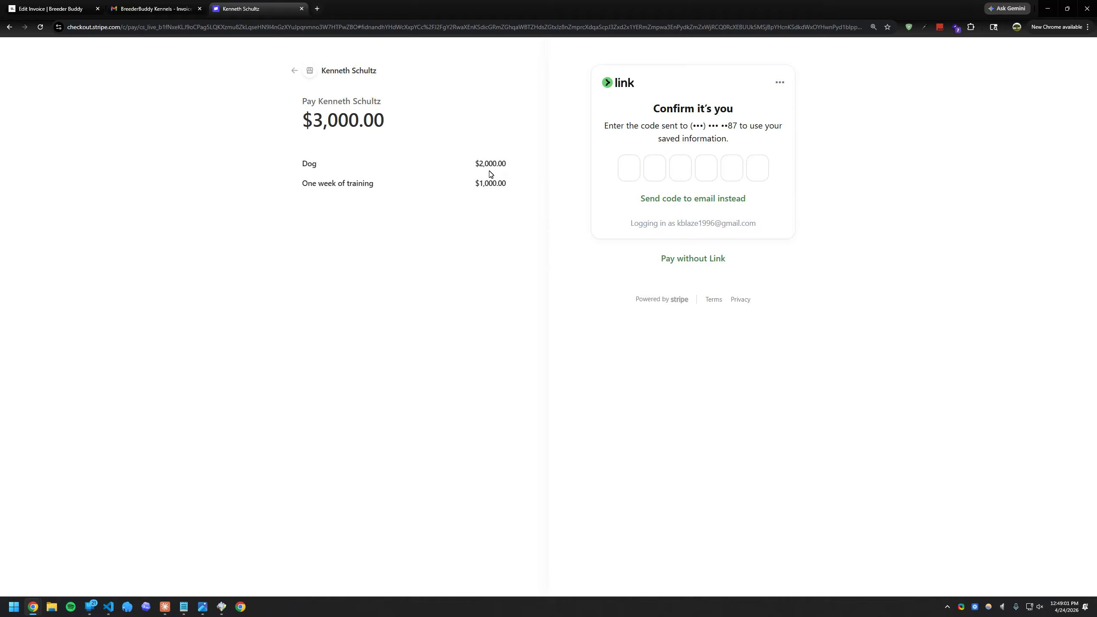
Switch back to BreederBuddy and open the "Puppy go home" invoice from the invoice list
left_click(55, 5)
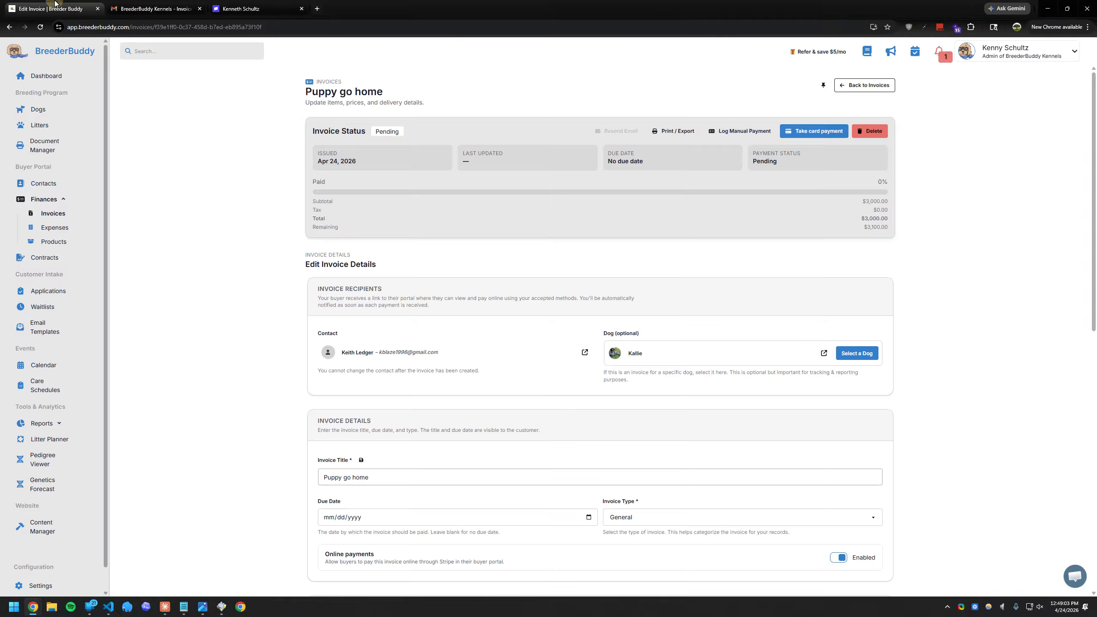
left_click(54, 213)
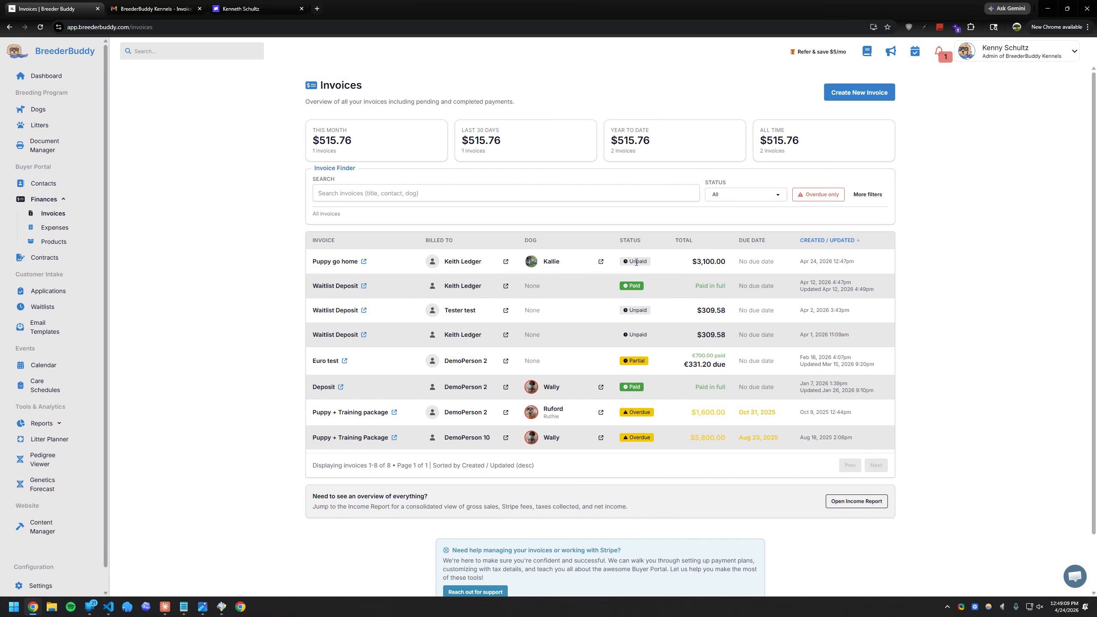
left_click(363, 261)
left_click(744, 343)
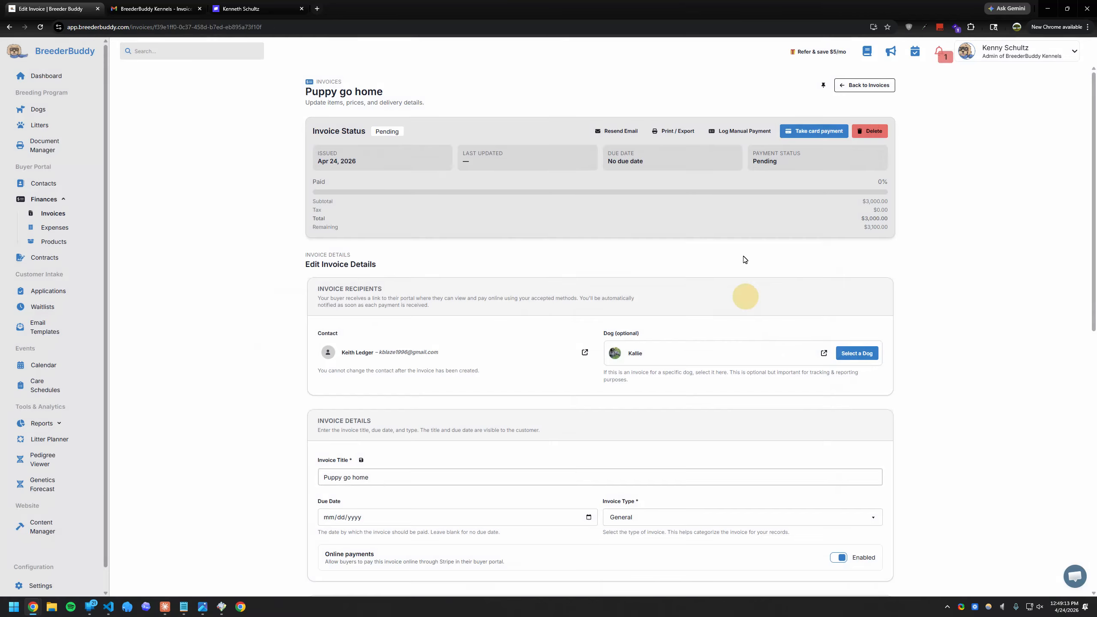
Log a manual Venmo payment of $3,100.00 on the "Puppy go home" invoice and decline updating the dog's owner
left_click(737, 132)
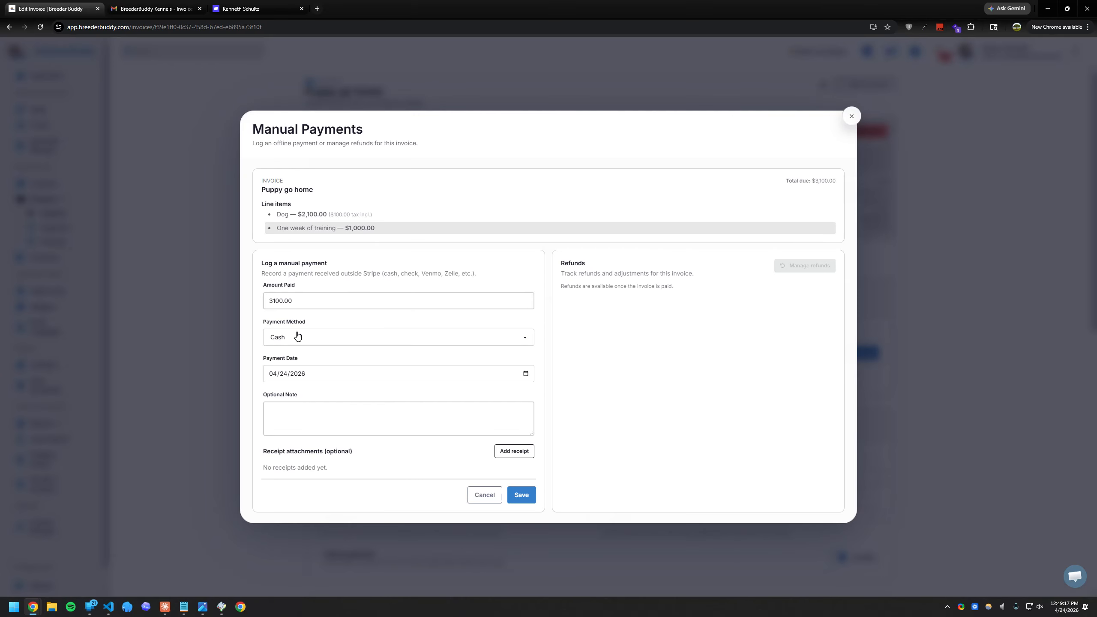
left_click(346, 297)
left_click(316, 301)
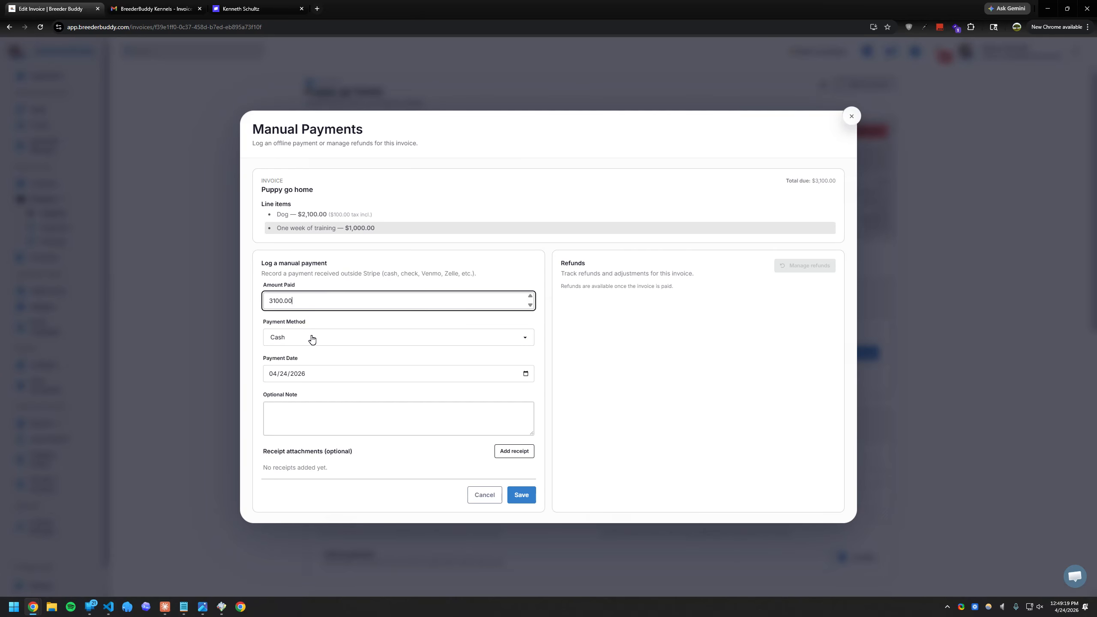
left_click_drag(307, 305, 253, 310)
left_click(292, 339)
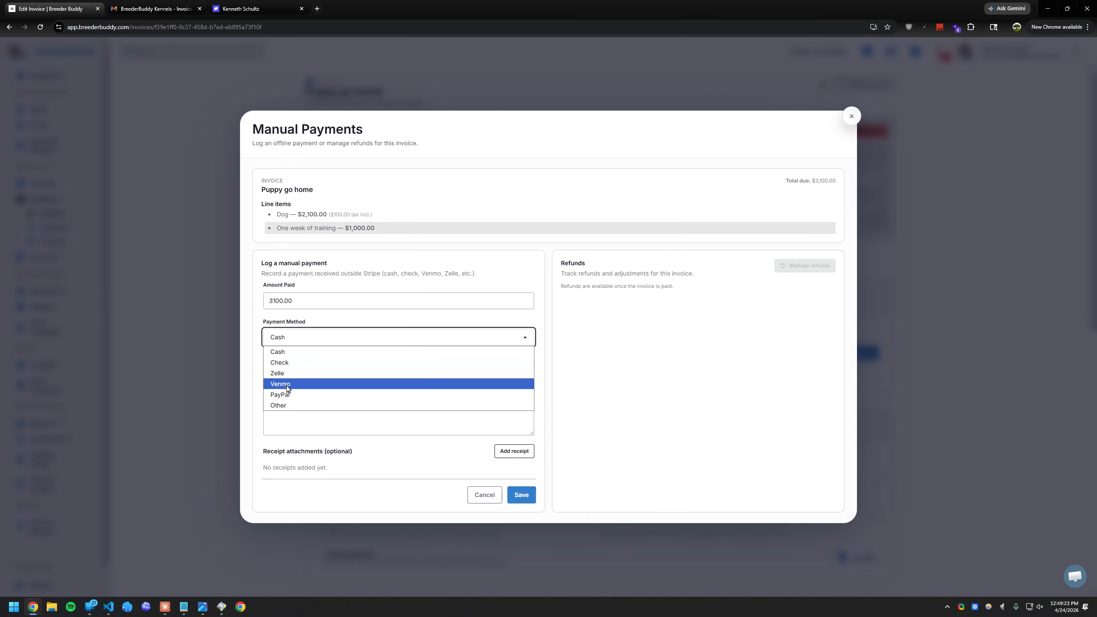
left_click(288, 386)
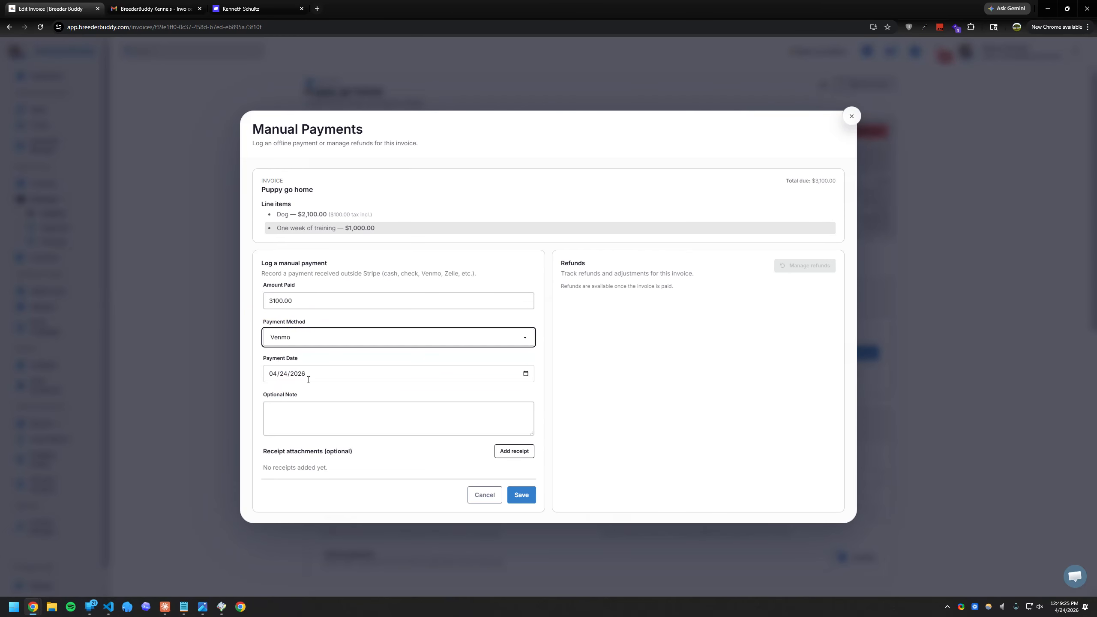
left_click(305, 423)
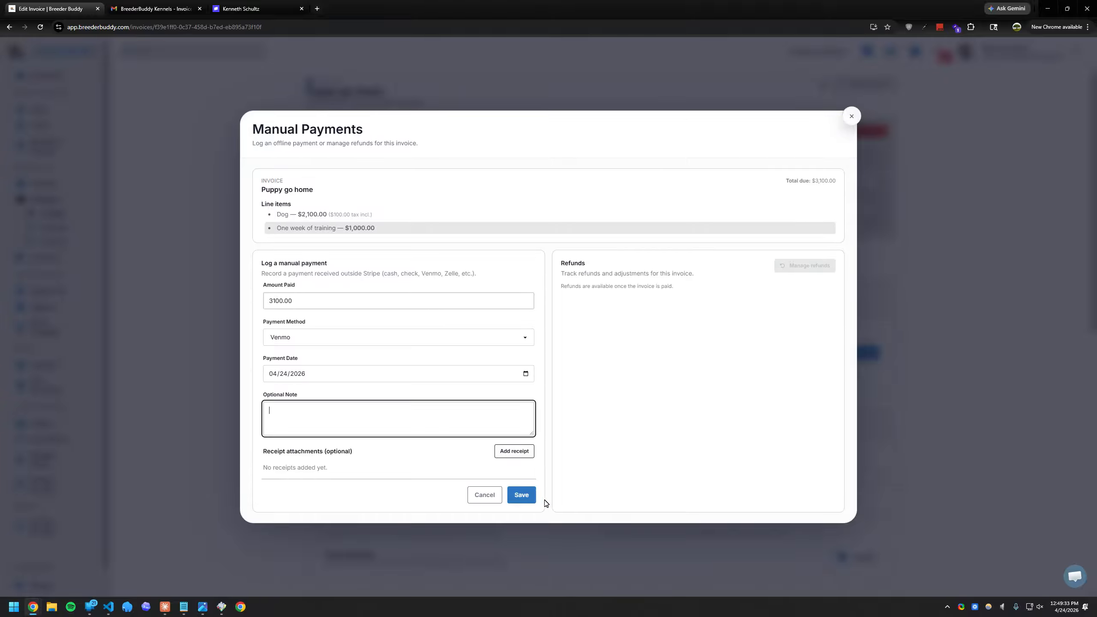
left_click(525, 500)
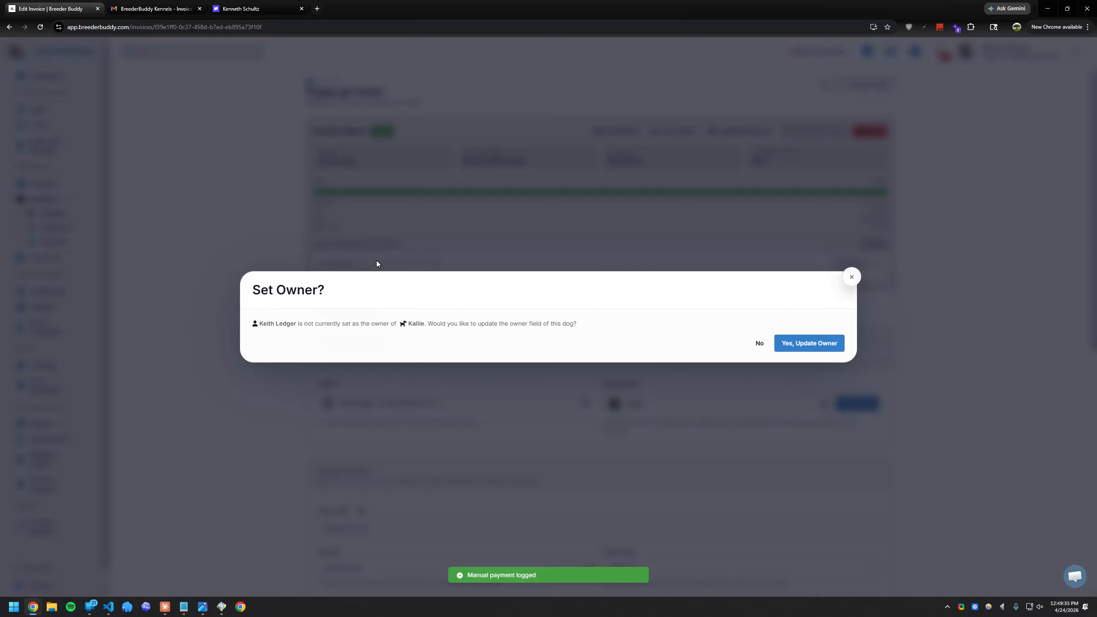
left_click(760, 343)
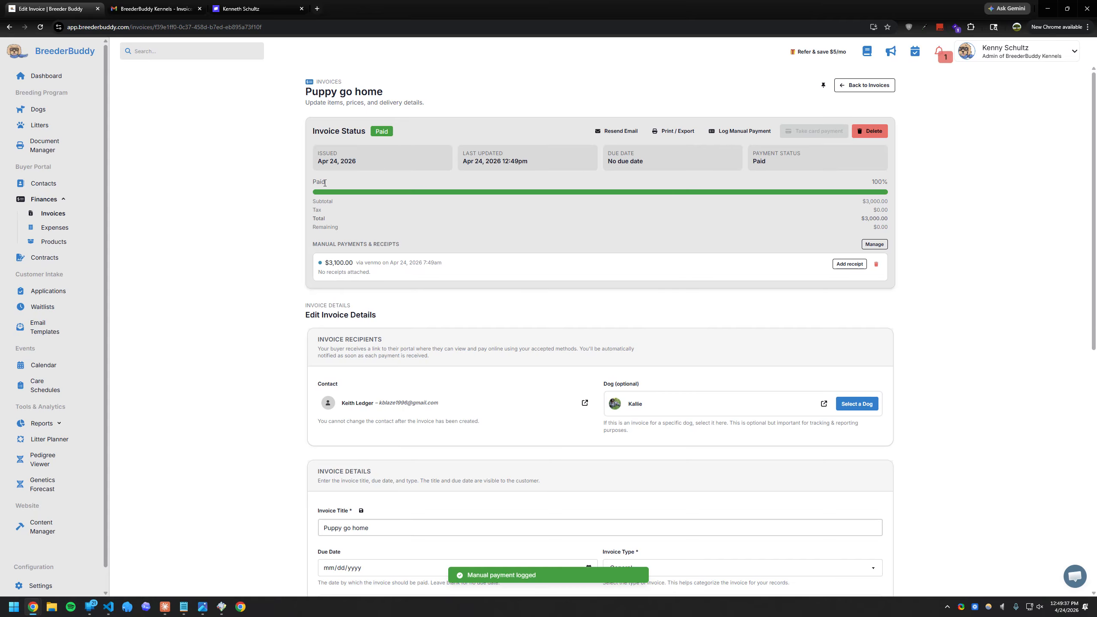
Review the invoice's payment status, progress bar and logged manual payment
left_click_drag(318, 193, 854, 196)
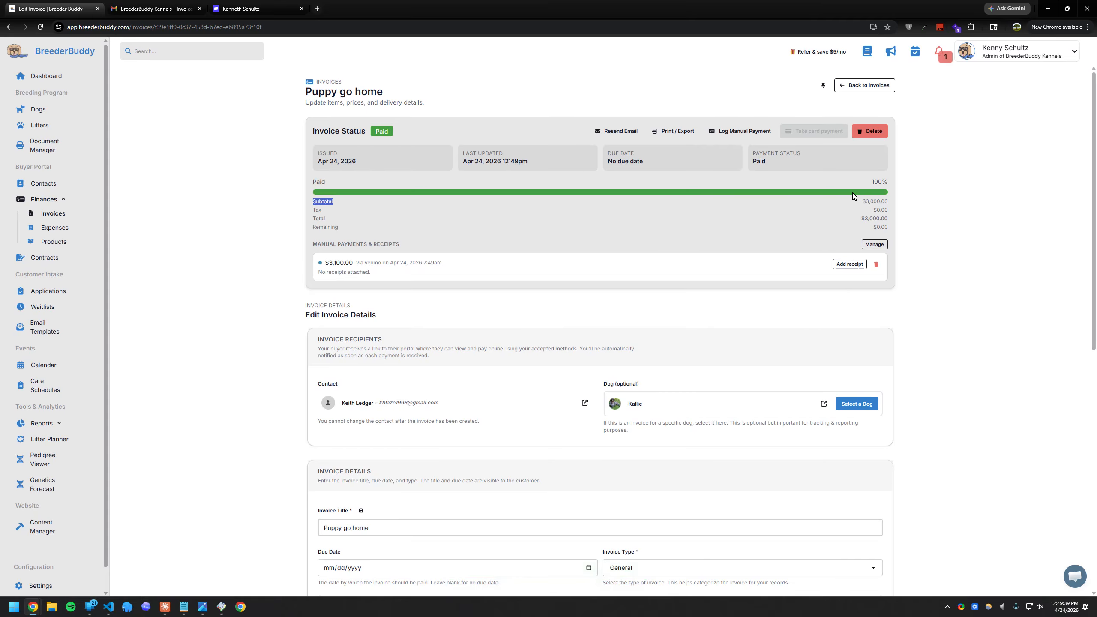
double_click(873, 181)
scroll(927, 260, "down", 10)
scroll(929, 262, "up", 10)
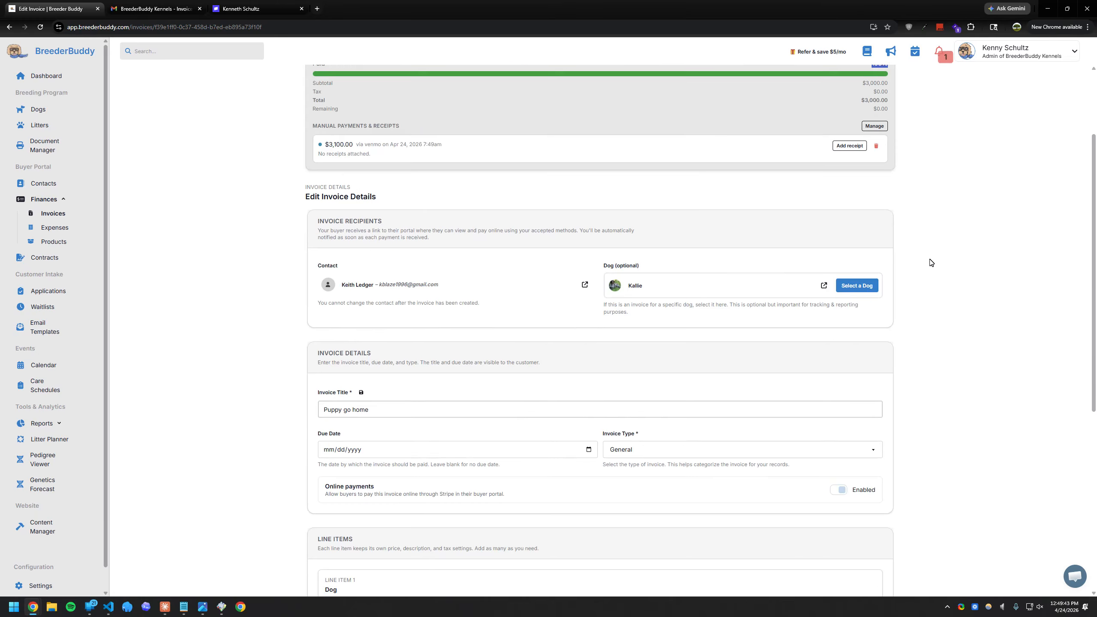
Open the billed contact's record from the "Puppy go home" invoice row and review its invoices, contract requests, attachments and contact details
left_click(53, 213)
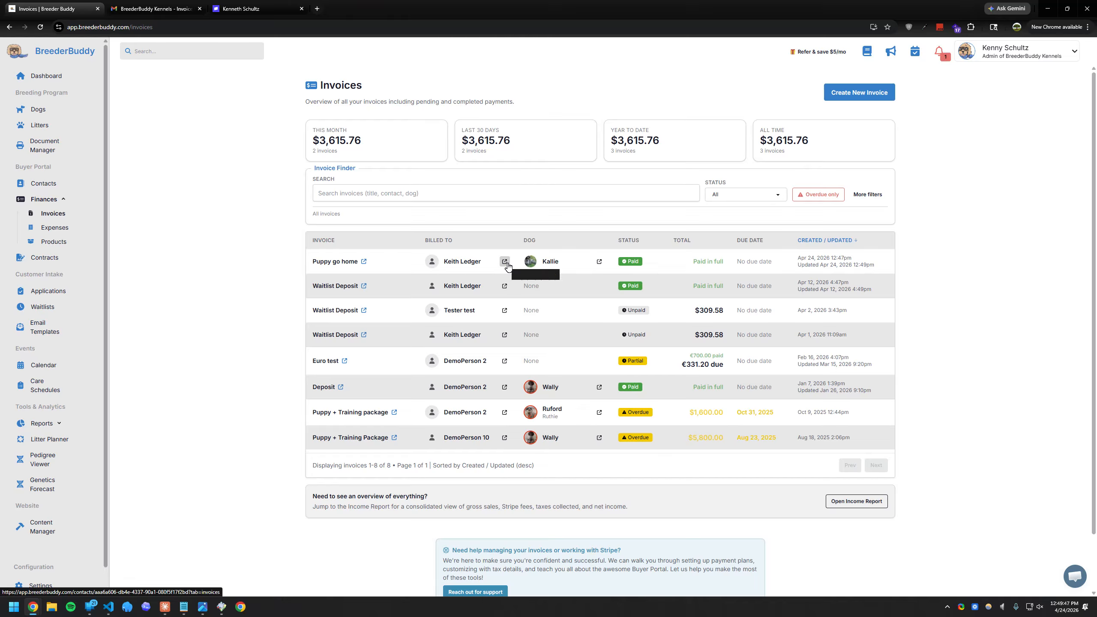
left_click(505, 262)
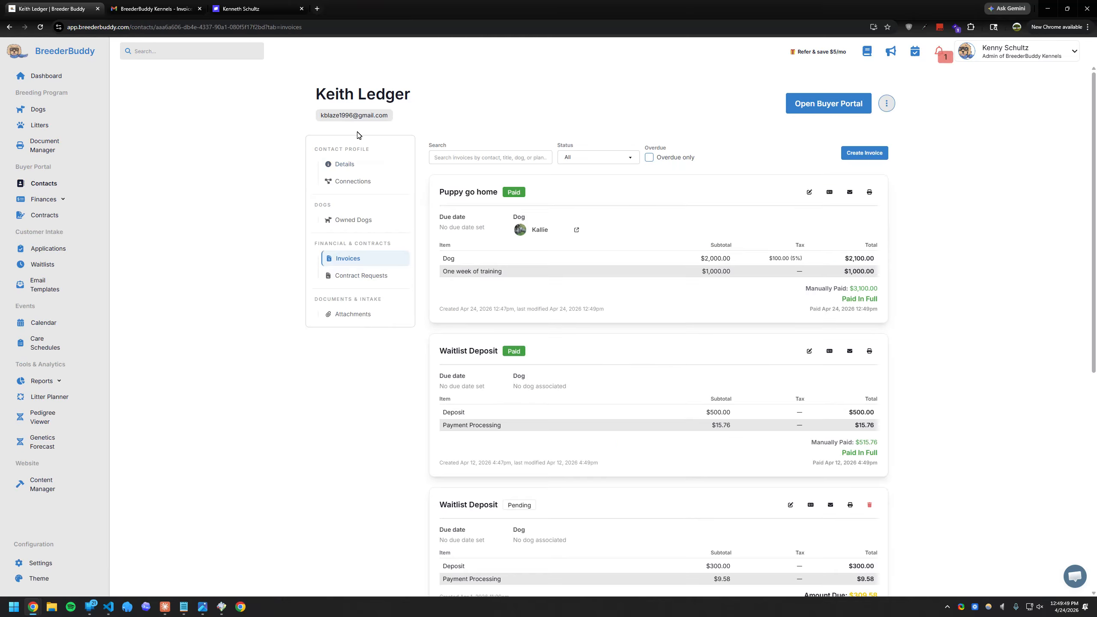
left_click(347, 276)
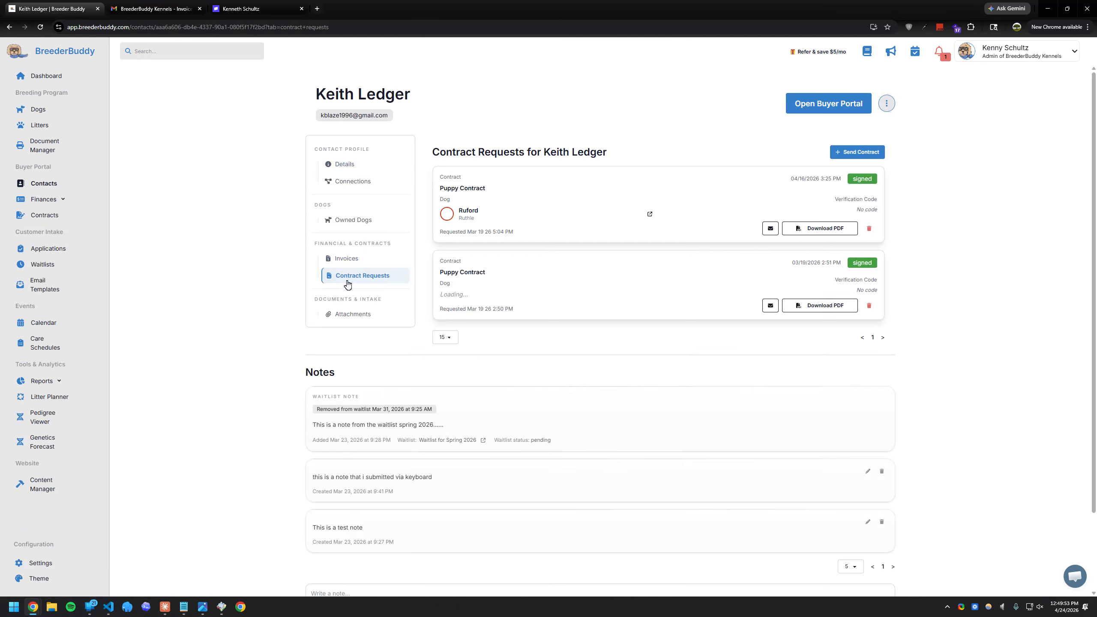
left_click(350, 313)
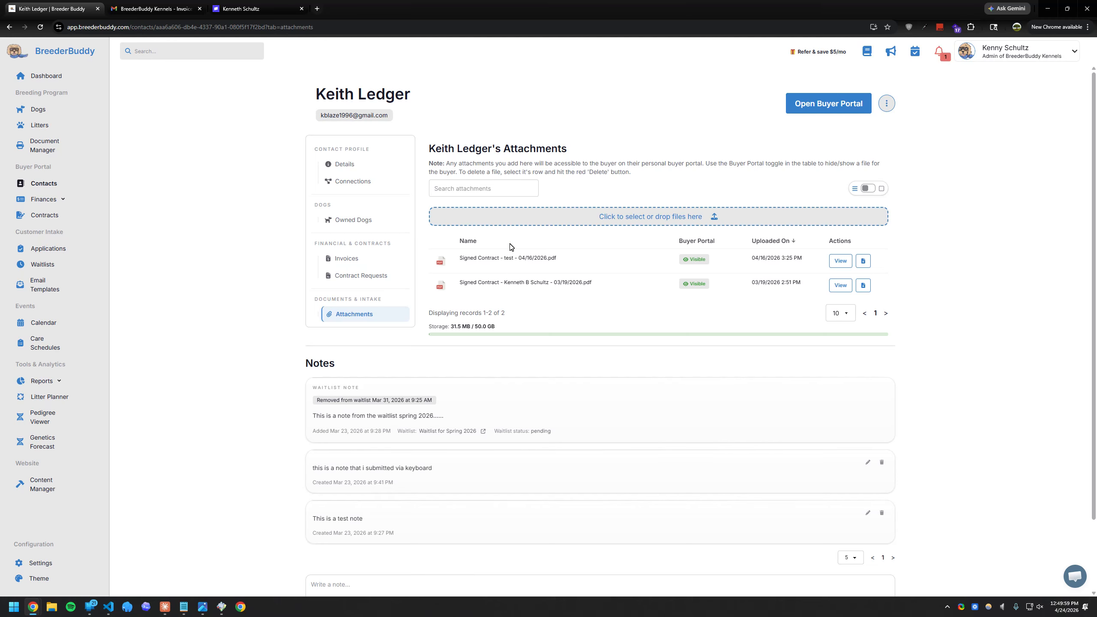
left_click(343, 166)
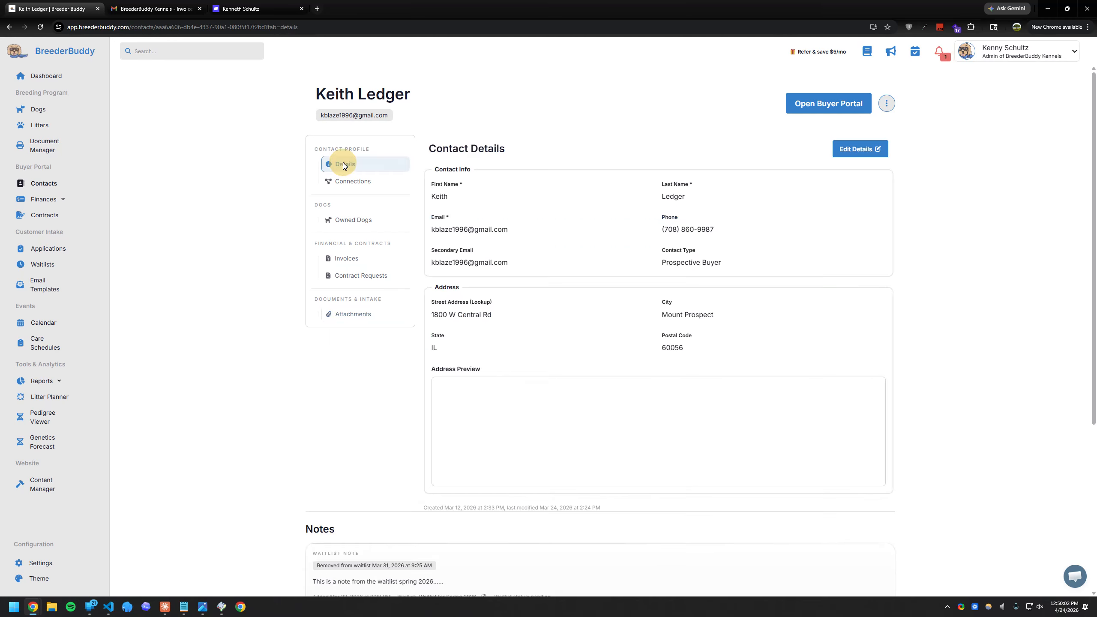